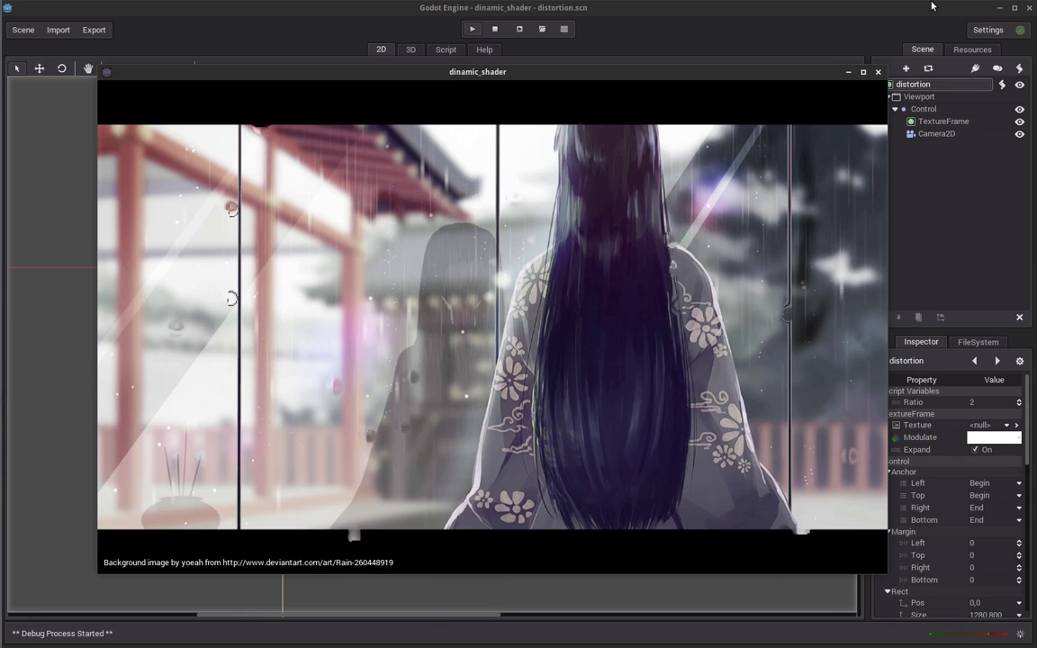
# Close the running dinamic_shader rain-drop demo window to stop the debug run
pyautogui.moveTo(641, 79); pyautogui.dragTo(637, 71)
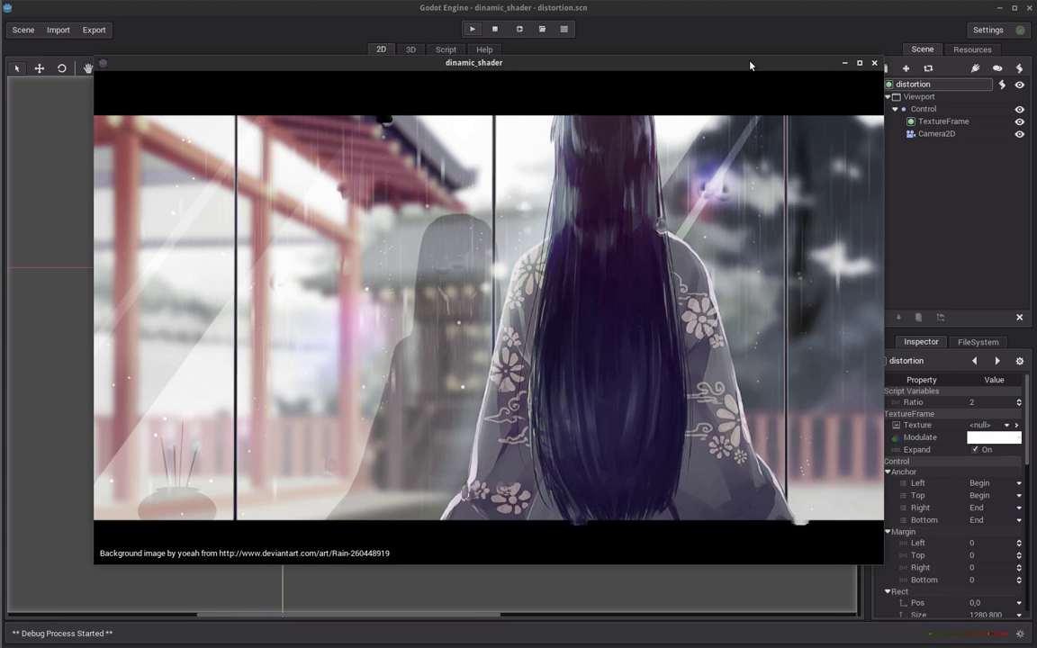
pyautogui.moveTo(747, 62); pyautogui.dragTo(722, 64)
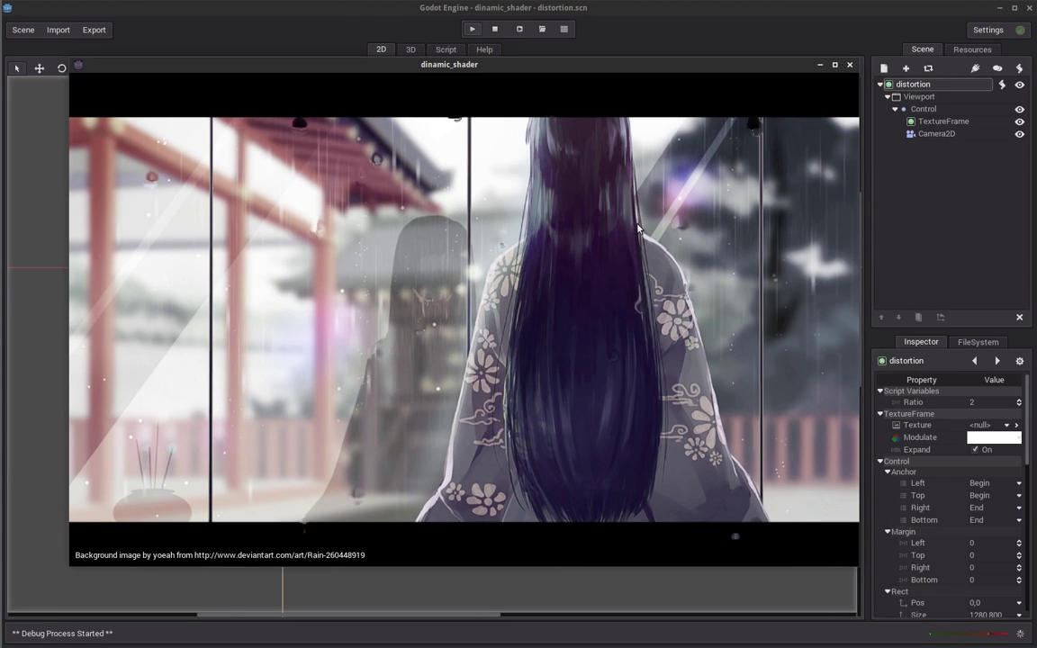
pyautogui.moveTo(570, 69); pyautogui.dragTo(571, 62)
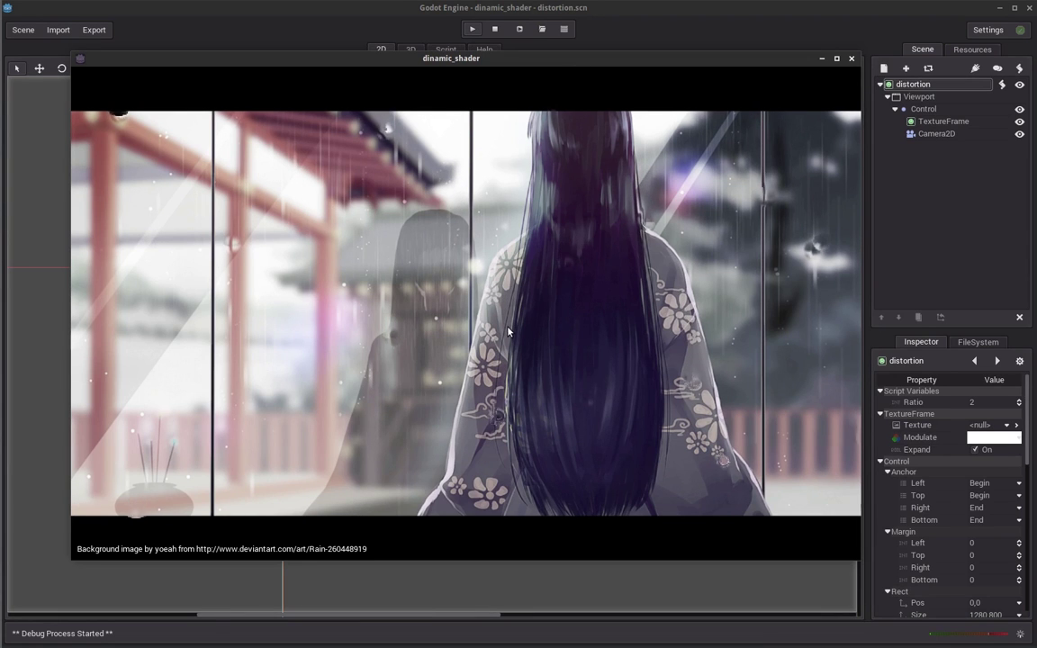
pyautogui.click(851, 58)
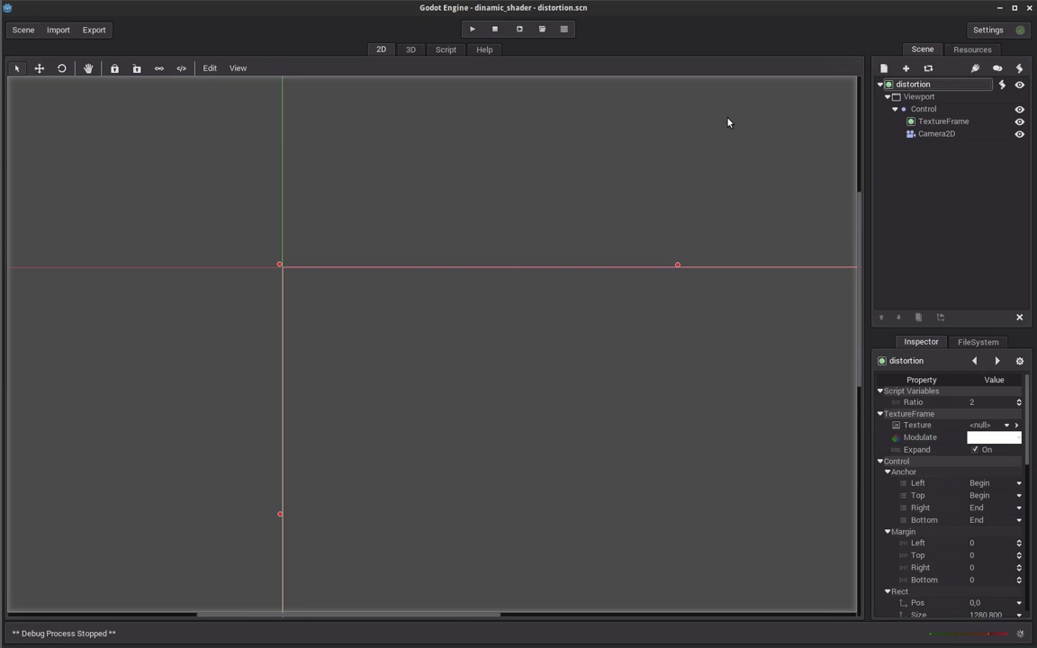
# Select the Camera2D node and bring up the distortion.gd script in the script editor
pyautogui.click(936, 133)
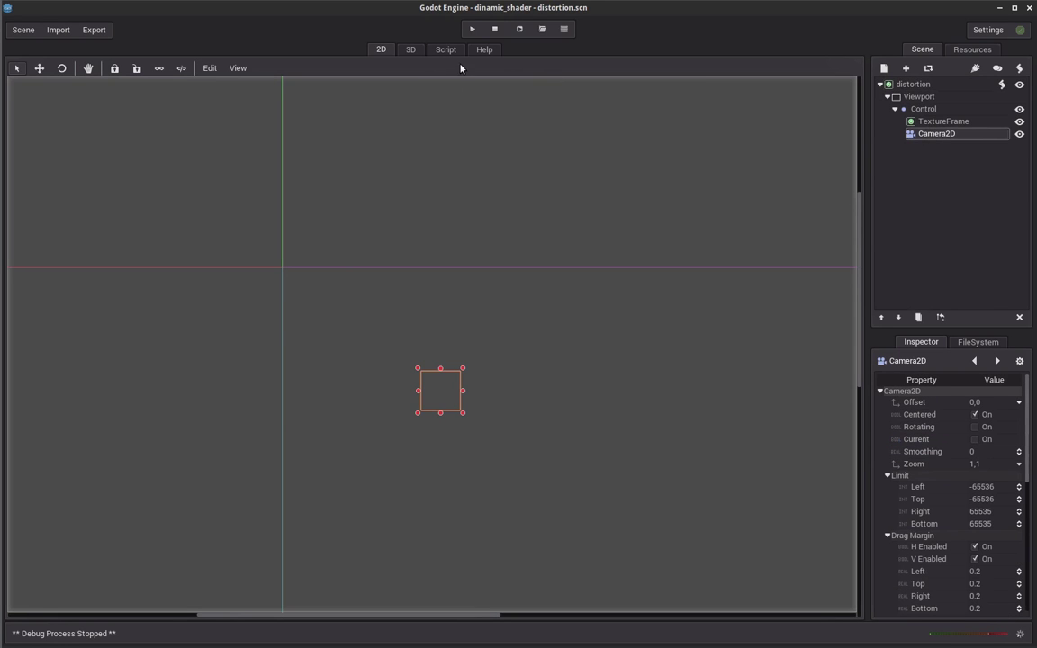
pyautogui.click(433, 53)
pyautogui.click(271, 229)
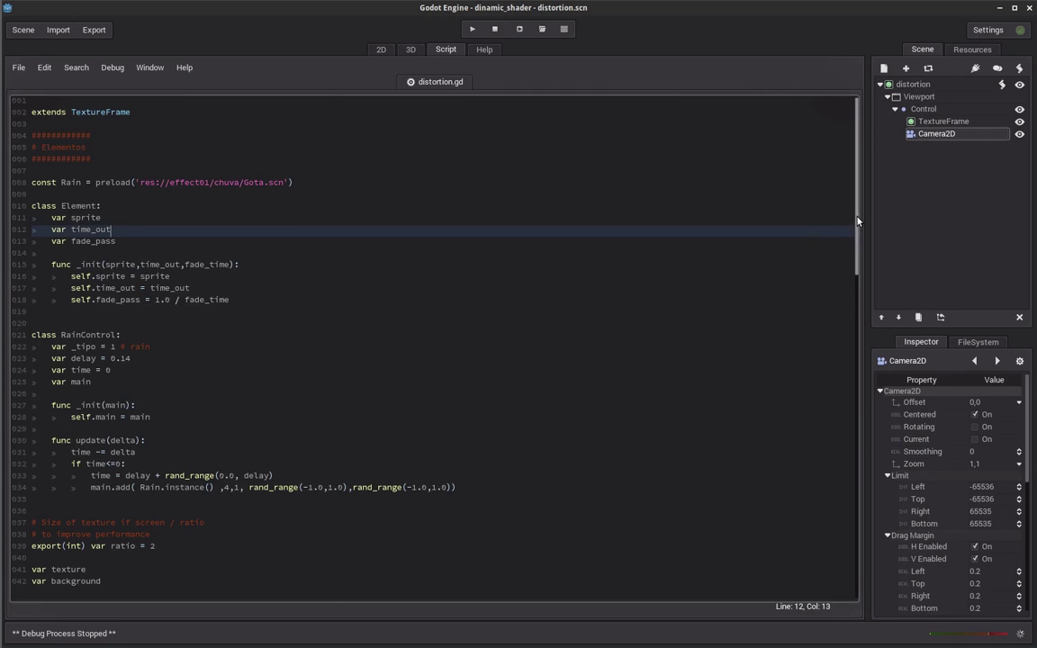
pyautogui.moveTo(854, 216); pyautogui.dragTo(855, 270)
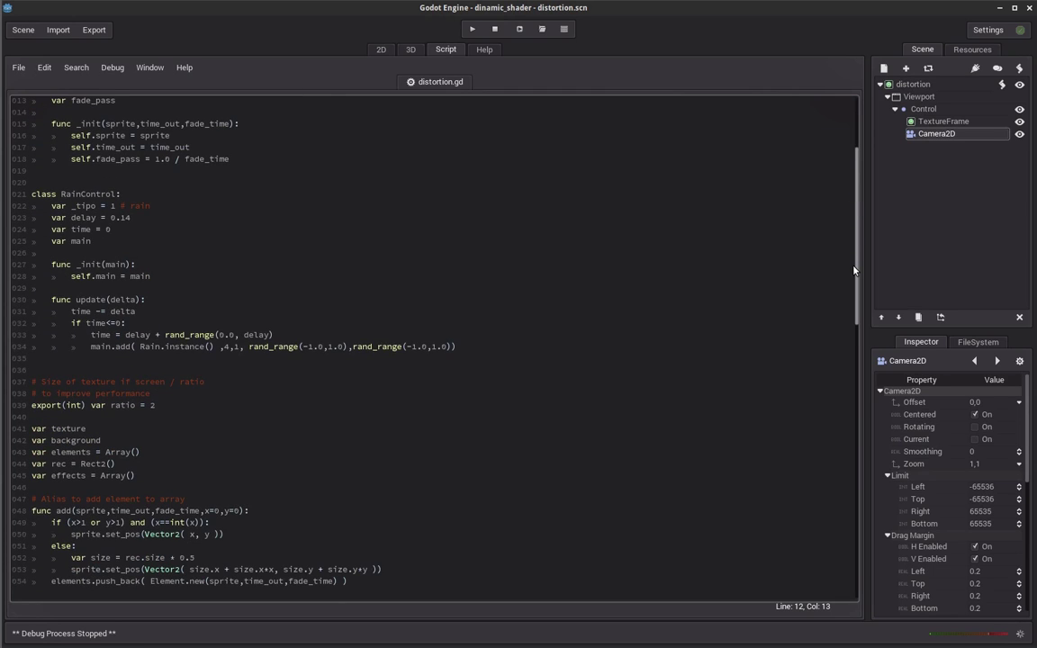
pyautogui.moveTo(854, 270)
pyautogui.mouseDown()
pyautogui.moveTo(857, 224)
pyautogui.moveTo(857, 387)
pyautogui.mouseUp()
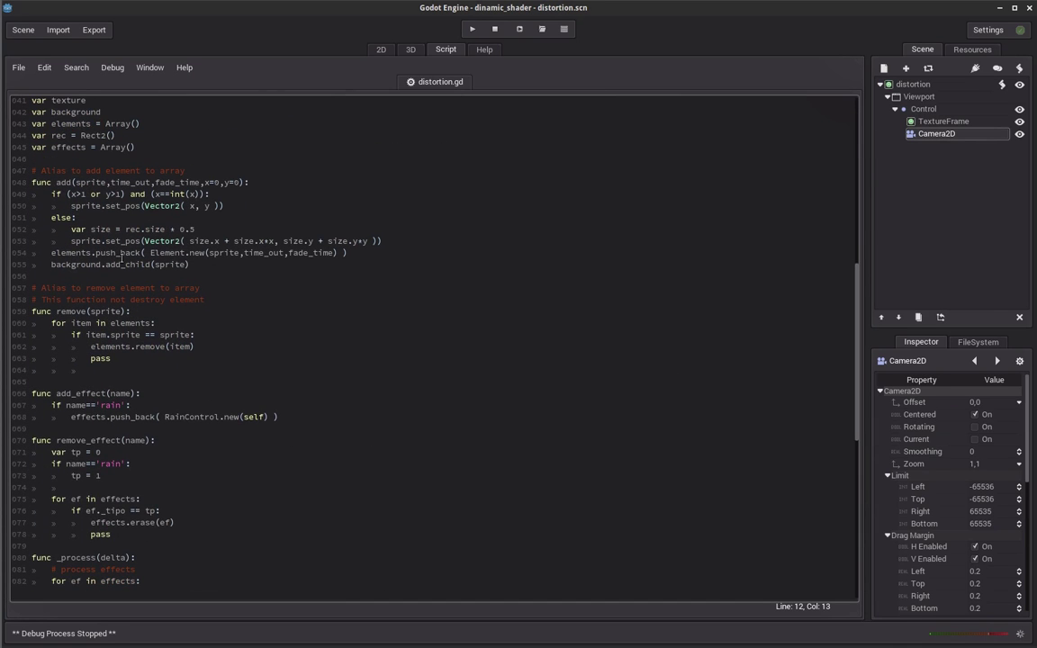
pyautogui.doubleClick(34, 182)
pyautogui.press('Down')
pyautogui.press('Down')
pyautogui.press('Down')
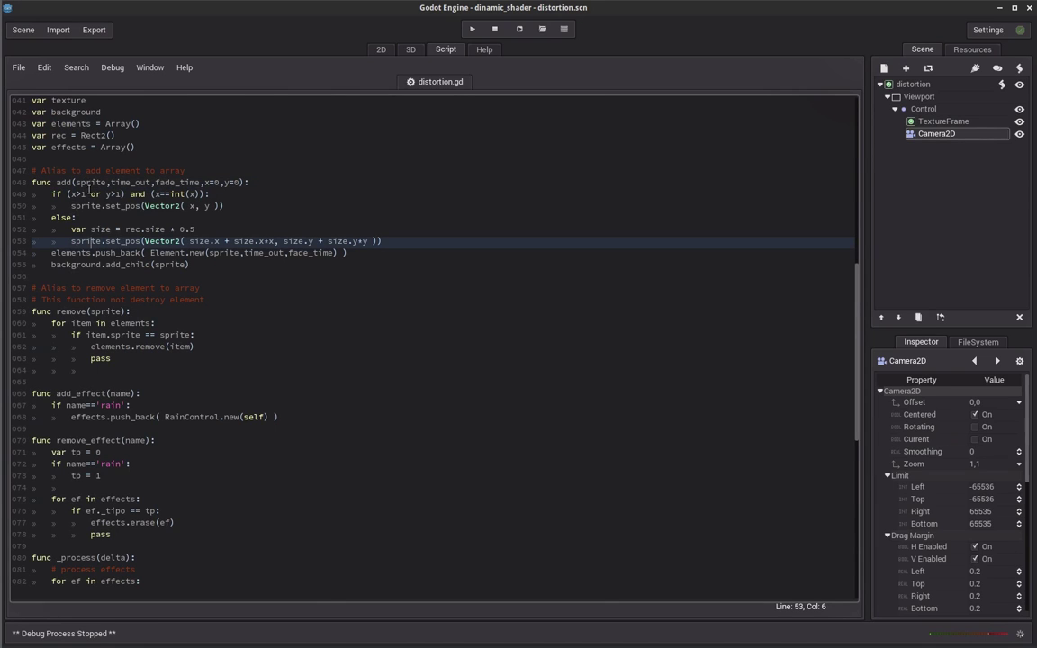
pyautogui.moveTo(109, 182); pyautogui.dragTo(148, 182)
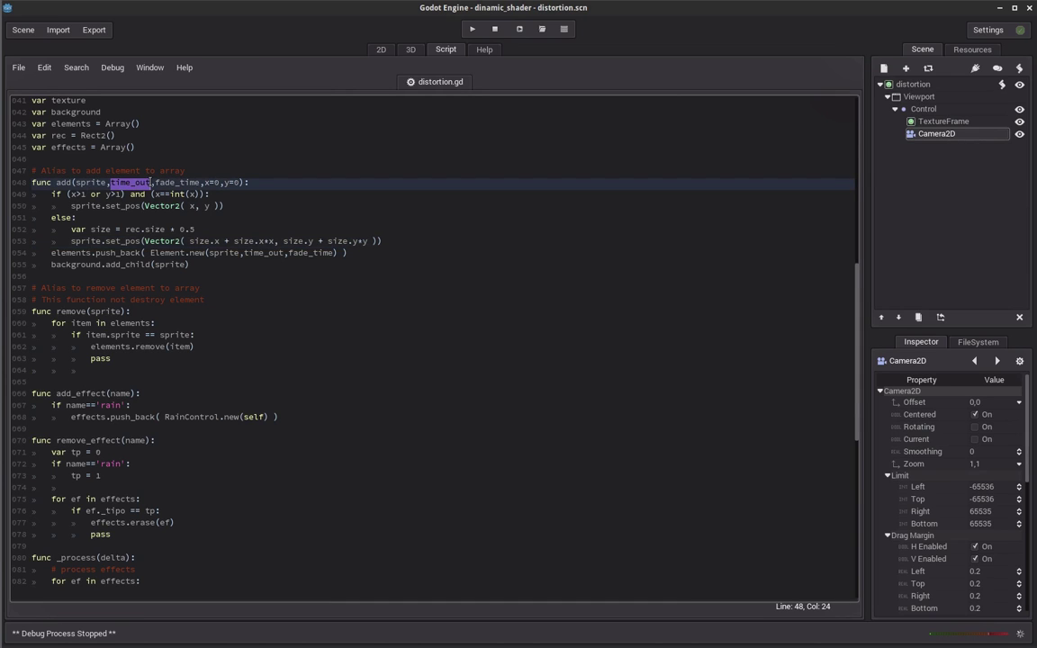
pyautogui.click(177, 206)
pyautogui.moveTo(154, 183); pyautogui.dragTo(196, 182)
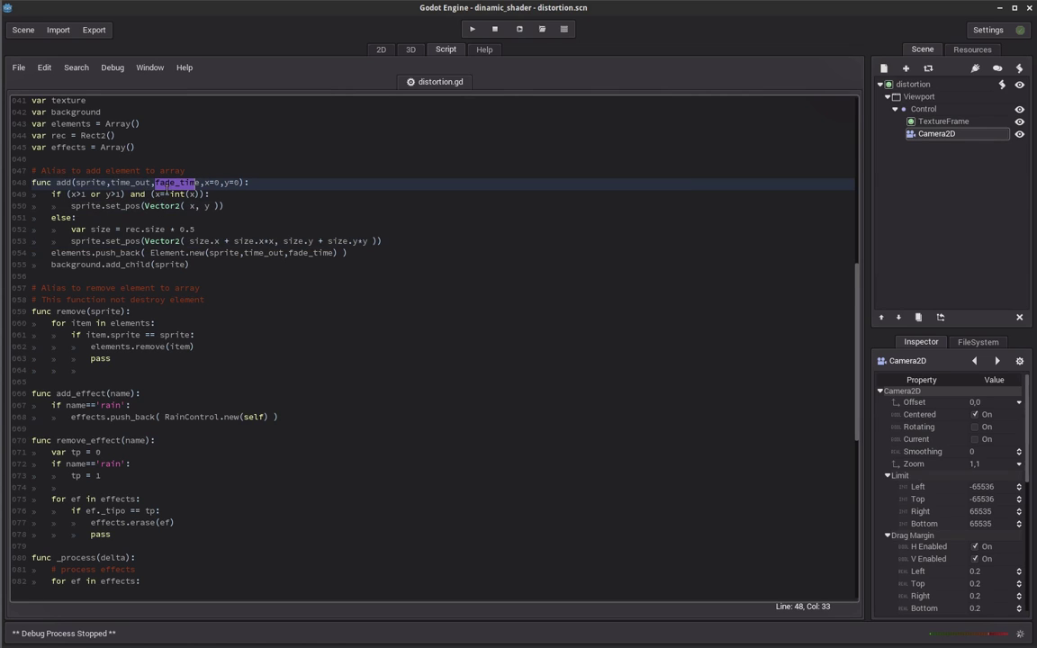
pyautogui.click(179, 206)
pyautogui.moveTo(203, 182); pyautogui.dragTo(232, 183)
pyautogui.click(214, 185)
pyautogui.moveTo(56, 311); pyautogui.dragTo(137, 361)
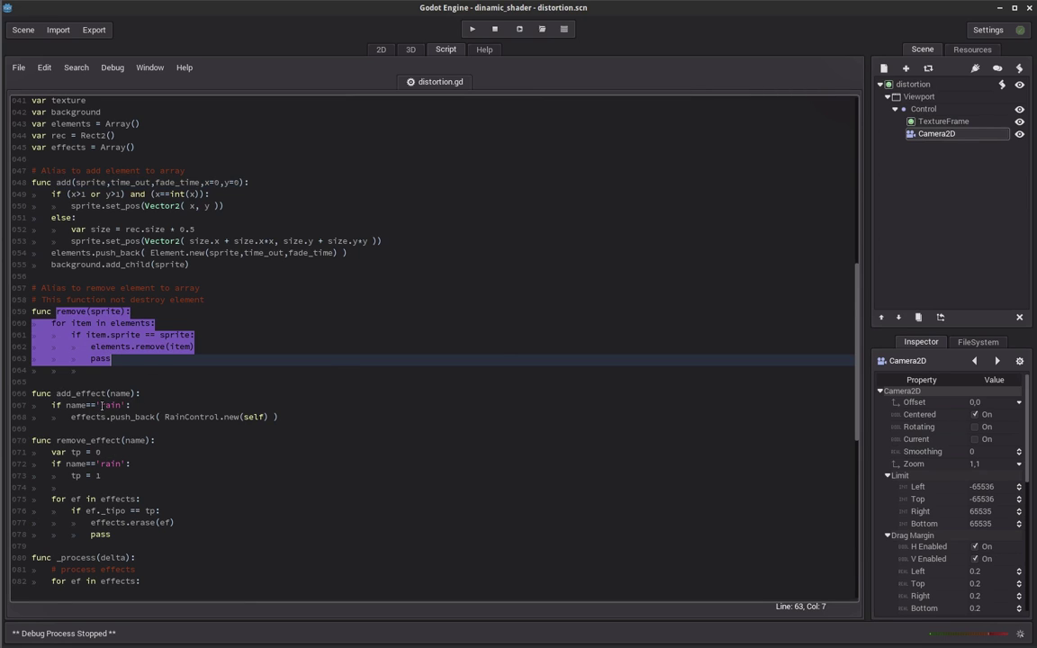
pyautogui.doubleClick(108, 405)
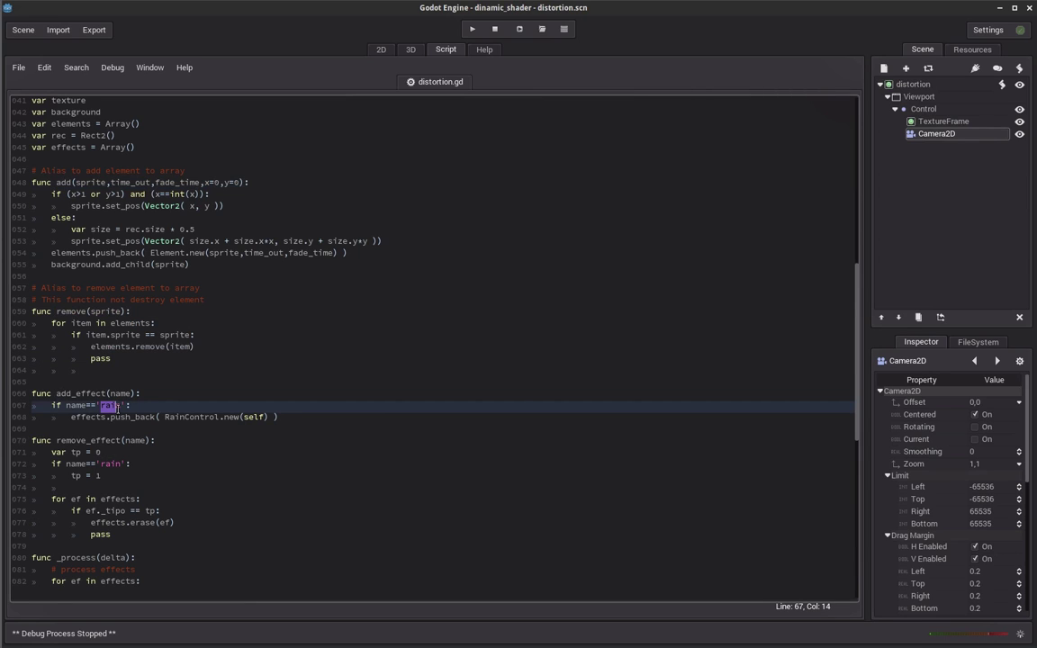
pyautogui.click(112, 463)
pyautogui.moveTo(60, 440); pyautogui.dragTo(116, 464)
pyautogui.click(115, 465)
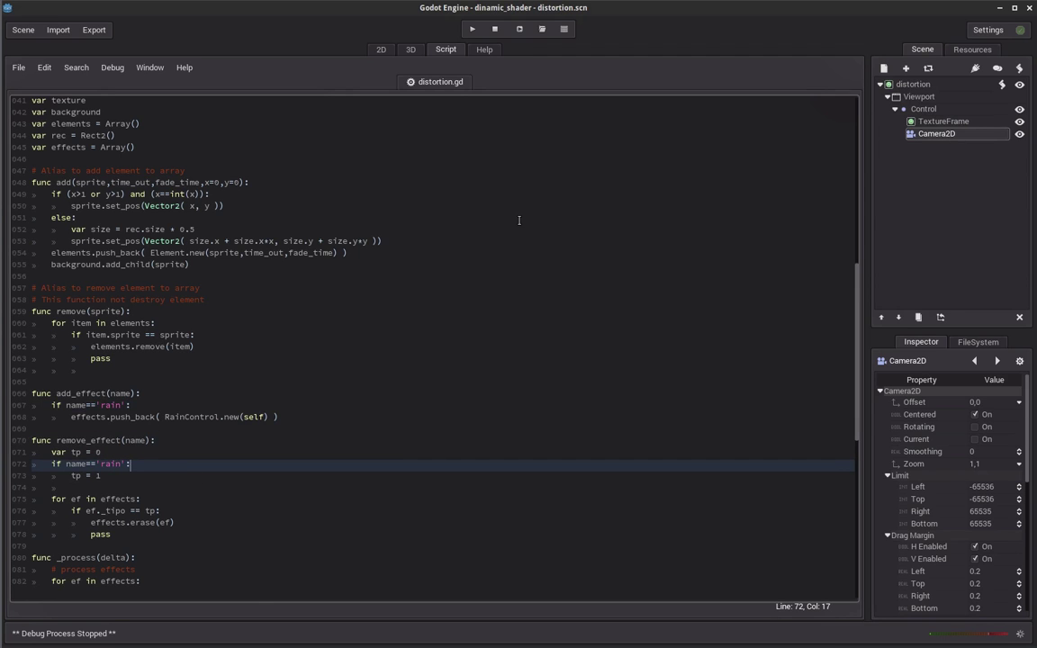
# Run the dinamic_shader scene to show the rain effect, then close the game window
pyautogui.click(474, 29)
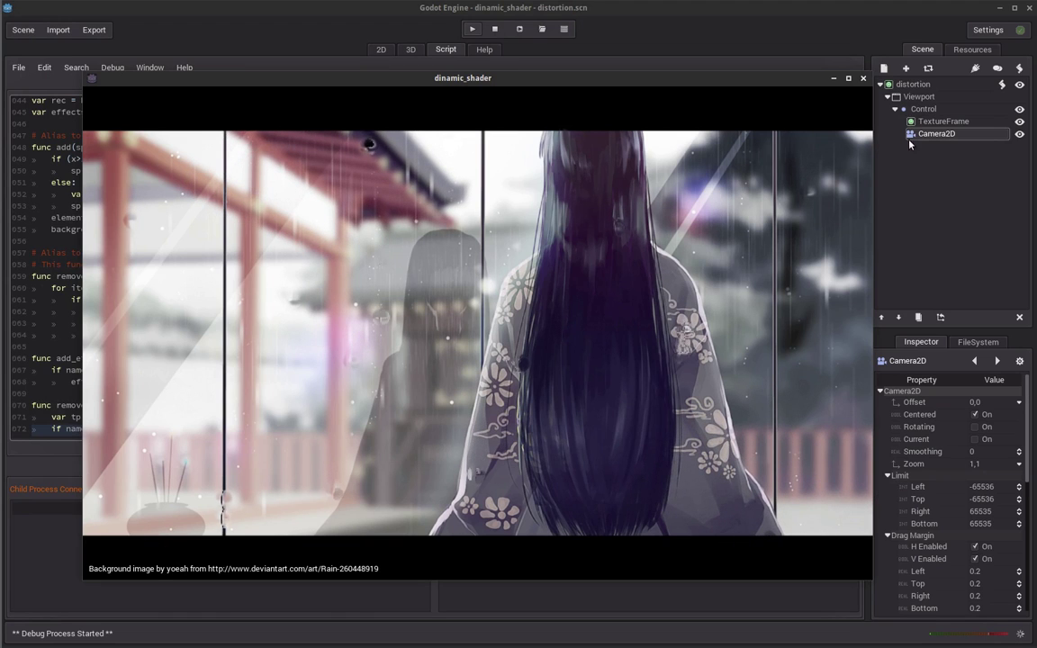
pyautogui.click(862, 79)
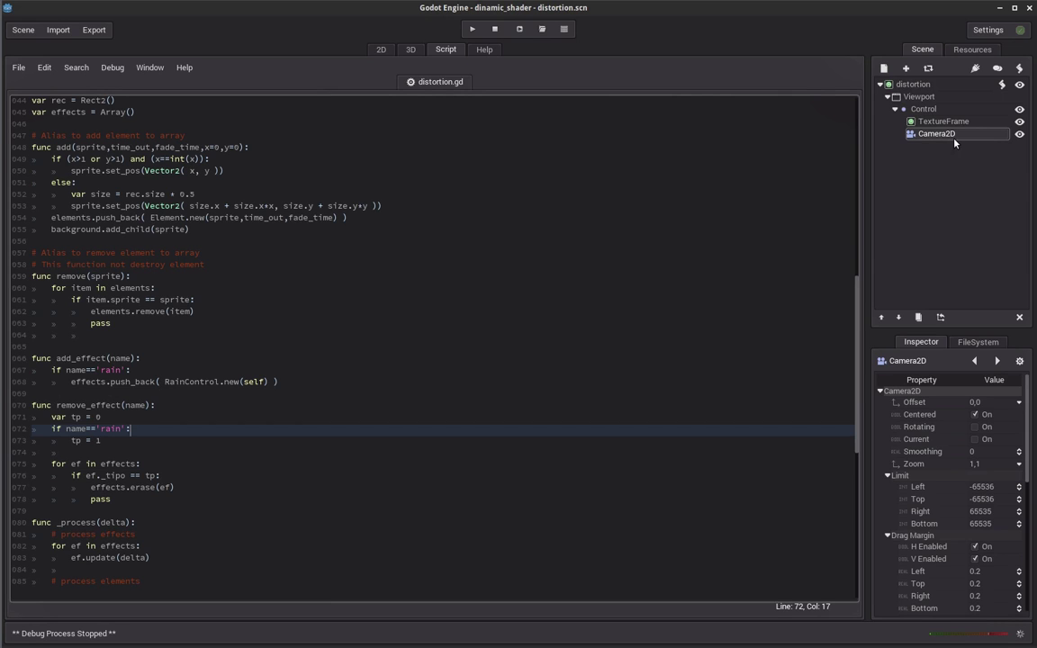
# Select the root distortion node and edit its material's normal_distortion shader code
pyautogui.click(989, 85)
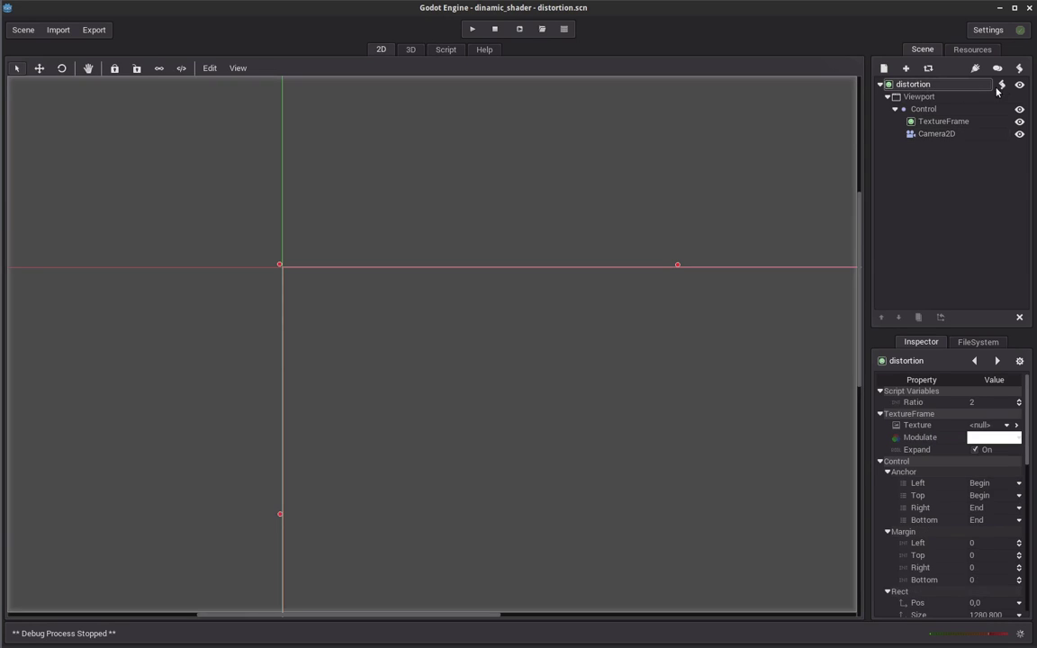
pyautogui.moveTo(1026, 430); pyautogui.dragTo(1026, 574)
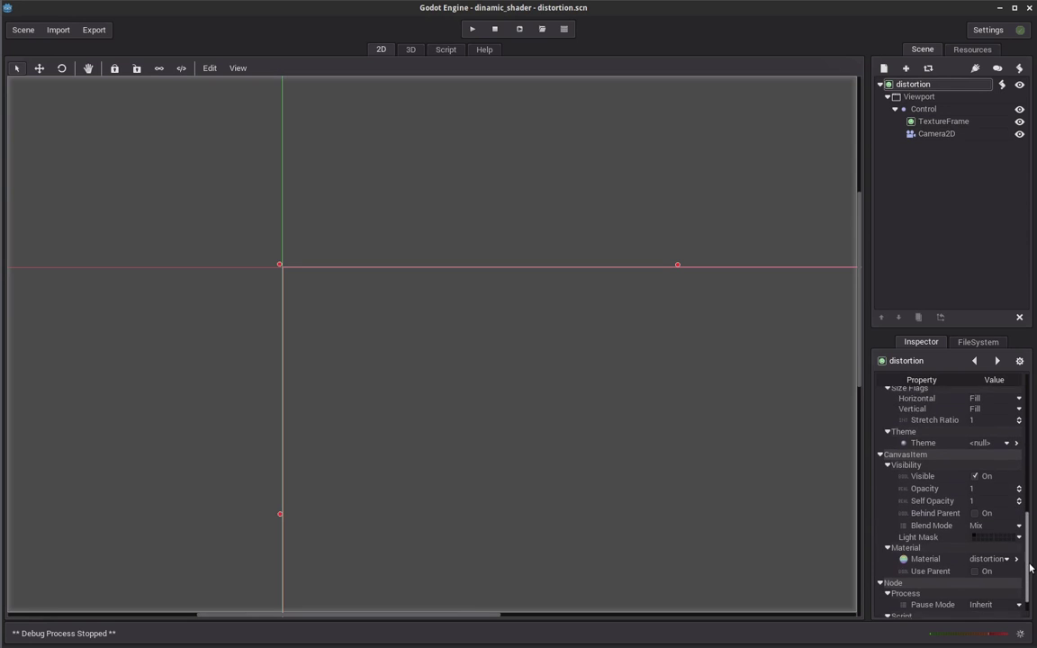
pyautogui.click(924, 537)
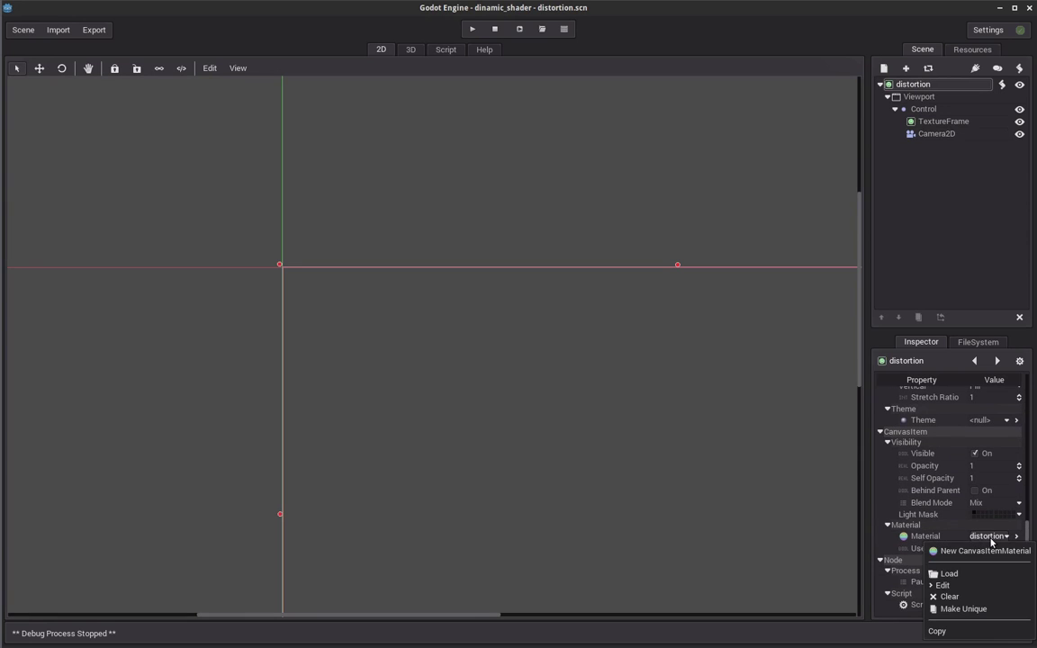
pyautogui.click(970, 588)
pyautogui.click(1006, 413)
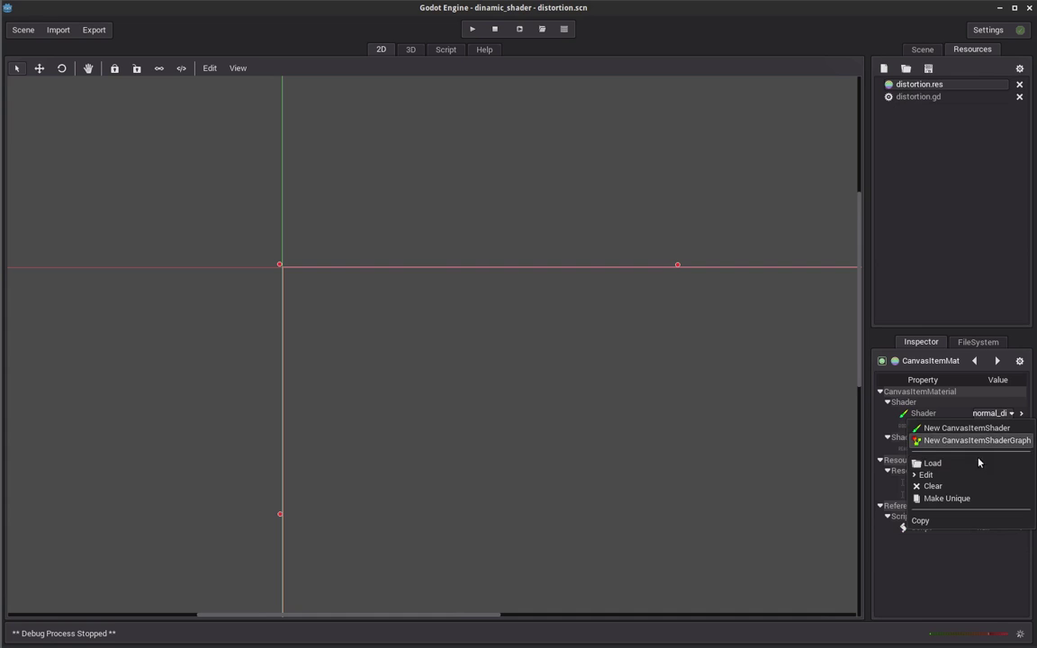
pyautogui.click(975, 474)
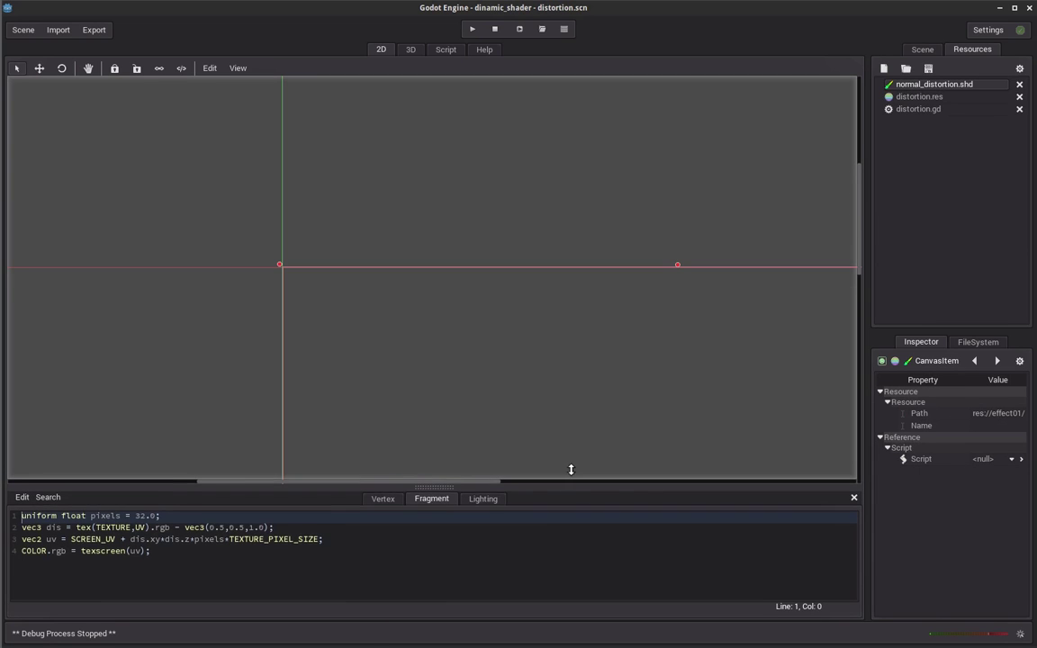
# Enlarge the shader code panel, then bring the Blender raindrop file to the front
pyautogui.moveTo(568, 492); pyautogui.dragTo(568, 378)
pyautogui.click(218, 465)
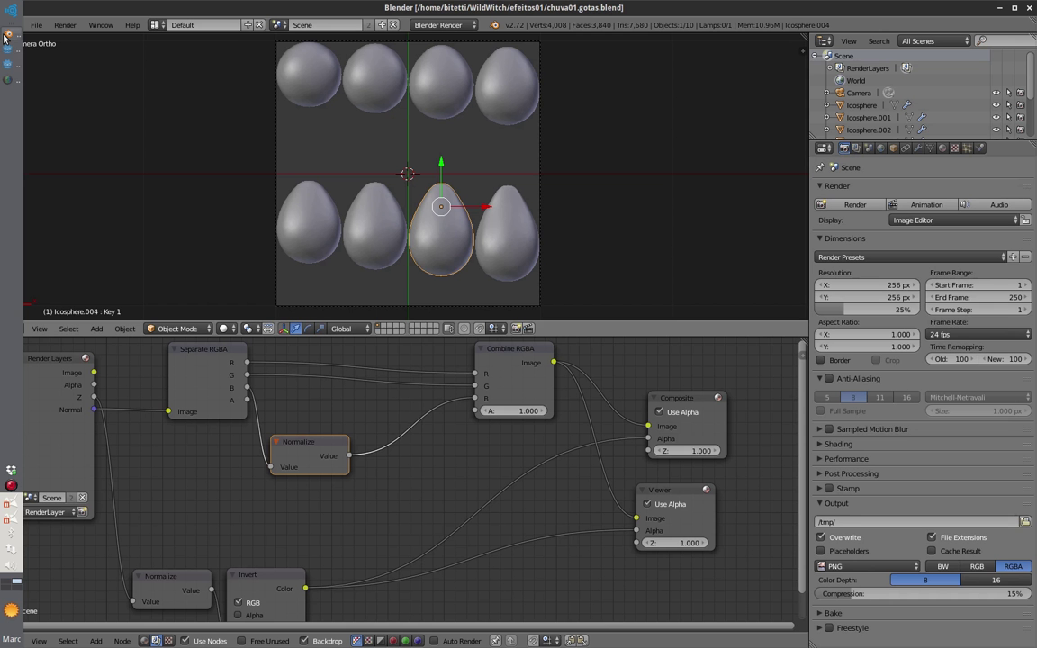
pyautogui.click(10, 31)
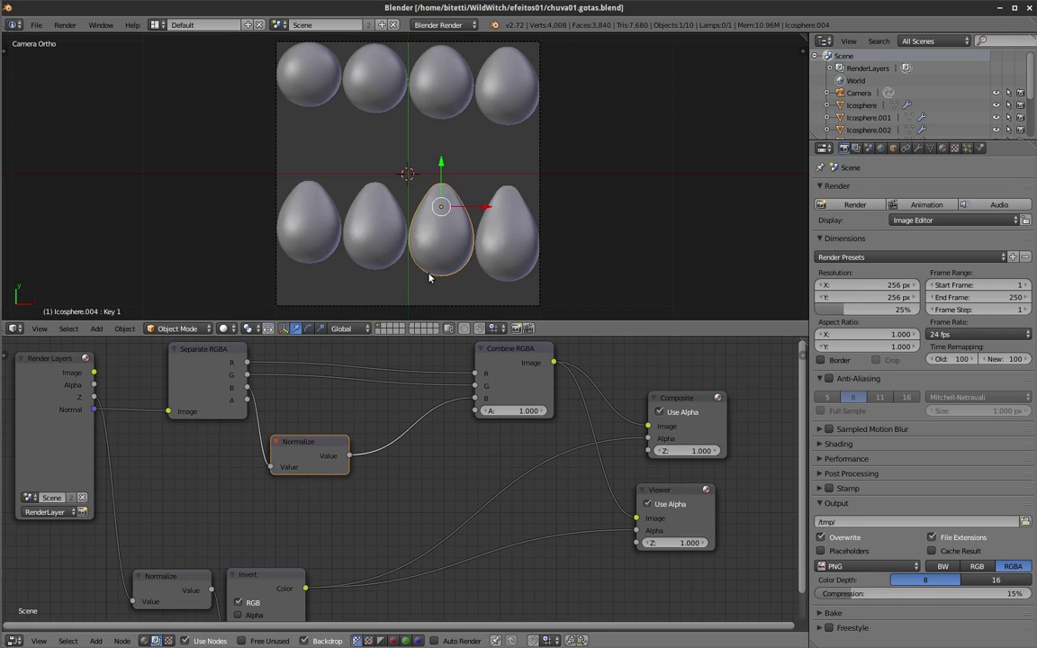
# Render the drop models' normal map with F12, then return to the Godot distortion project
pyautogui.moveTo(419, 237)
pyautogui.mouseDown(button='middle')
pyautogui.moveTo(460, 190)
pyautogui.moveTo(430, 185)
pyautogui.mouseUp(button='middle')
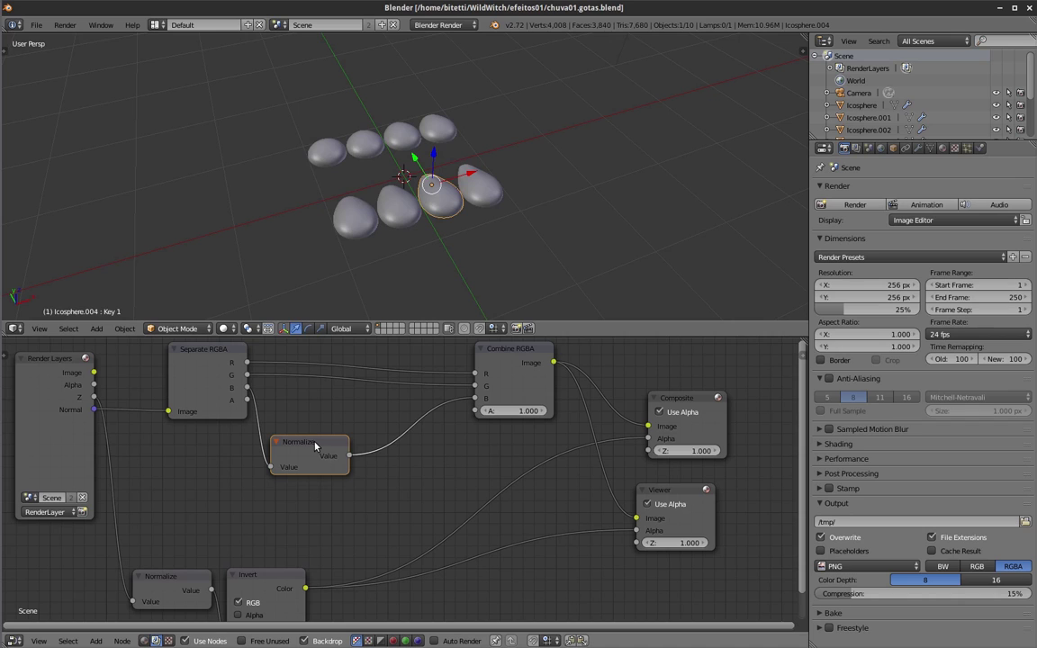
pyautogui.moveTo(335, 444); pyautogui.dragTo(338, 442)
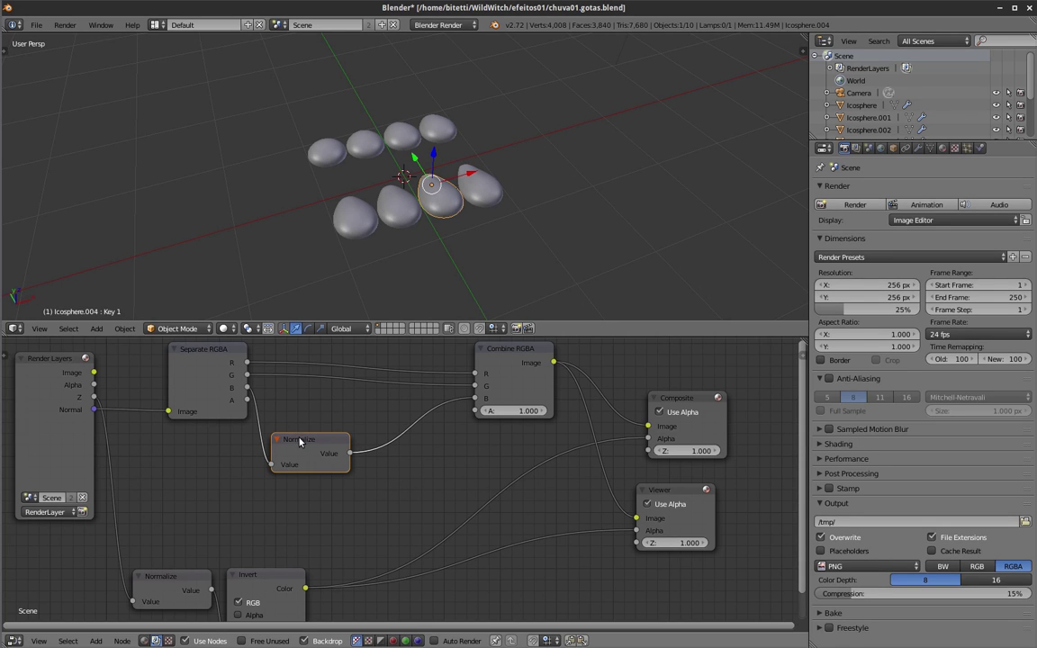
pyautogui.moveTo(410, 212); pyautogui.dragTo(427, 270, button='middle')
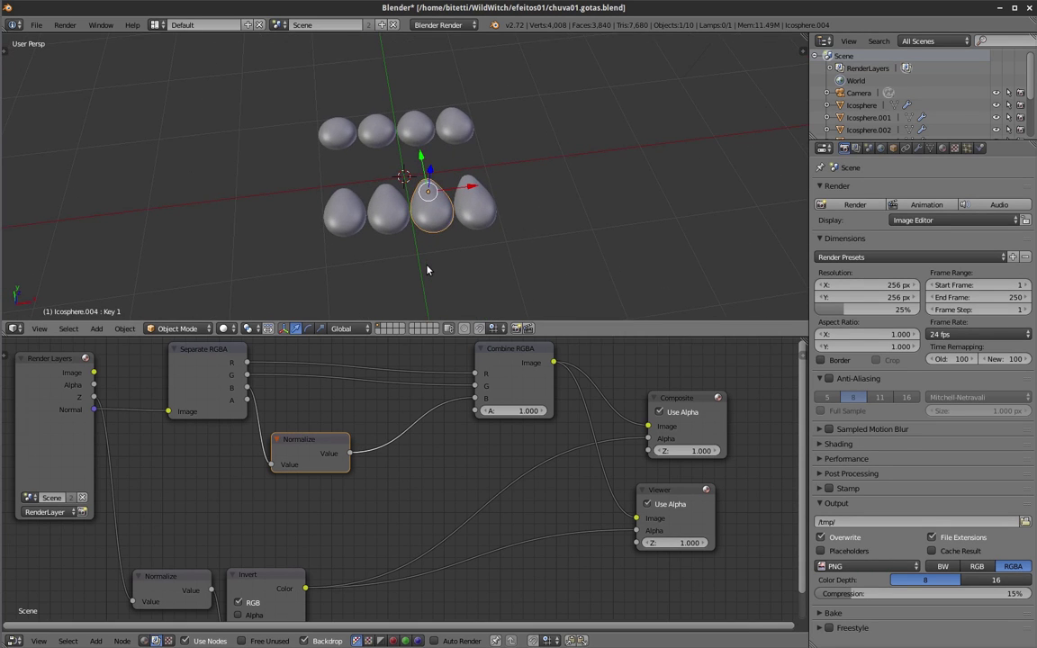
pyautogui.press('F12')
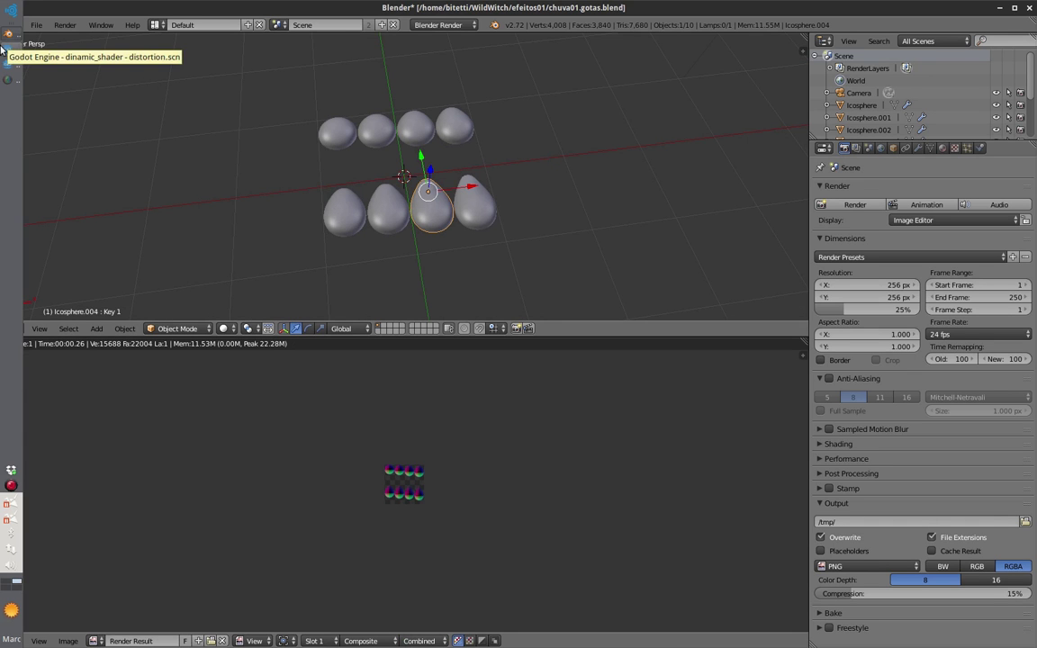
pyautogui.click(3, 50)
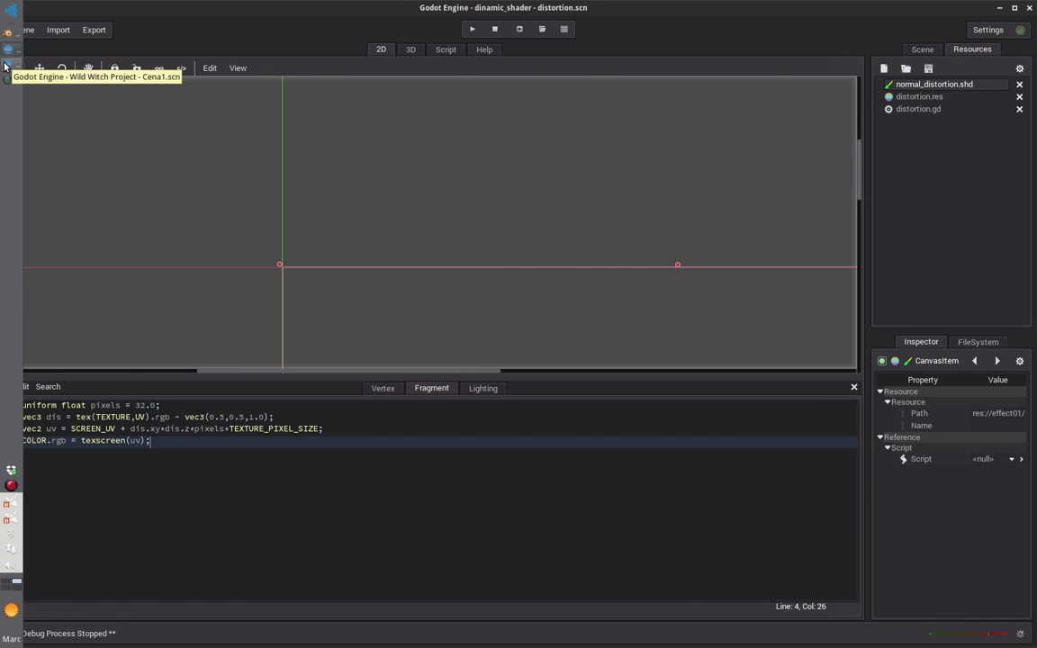
# Switch to the Wild Witch Project editor showing Cena1.scn's 3D view
pyautogui.click(5, 65)
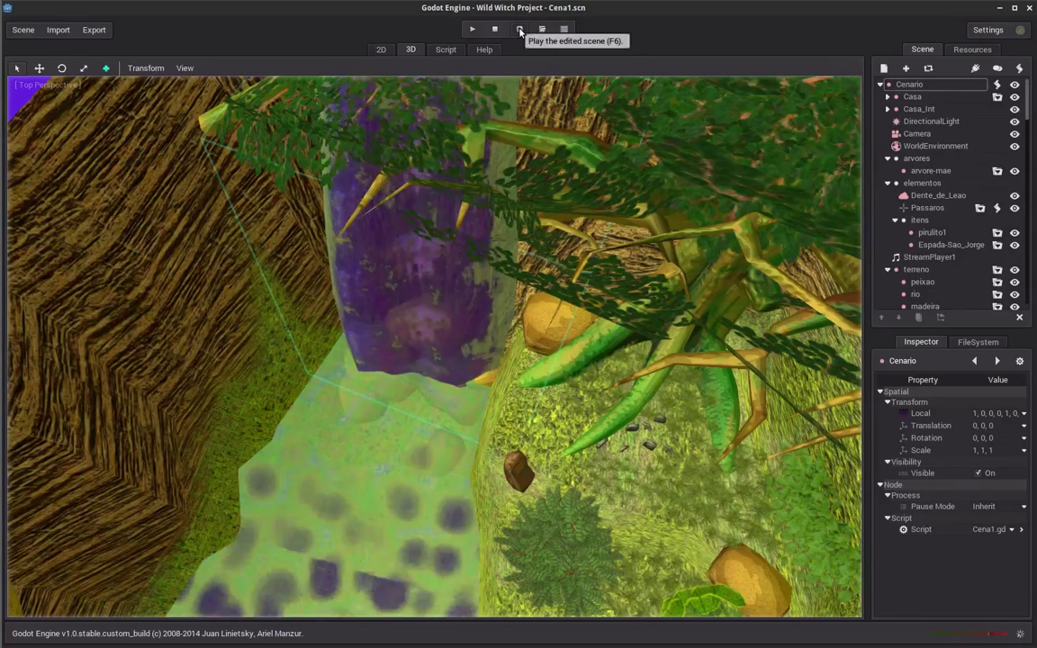
# Play Cena1 with F6 and walk the character out the door toward the waterfall wall
pyautogui.press('F6')
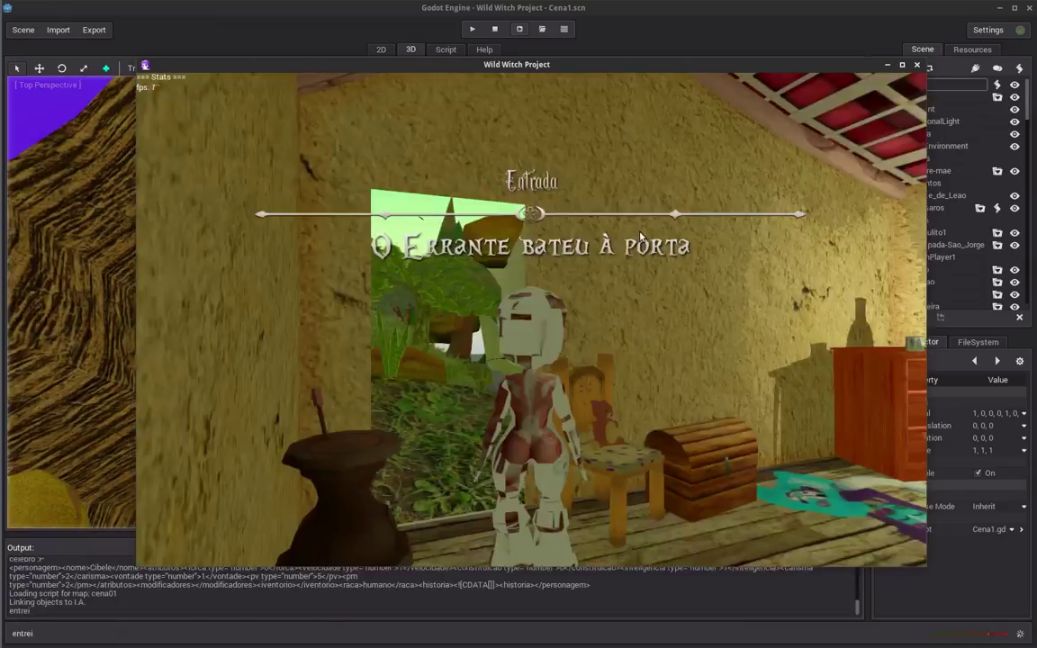
pyautogui.press('Up')
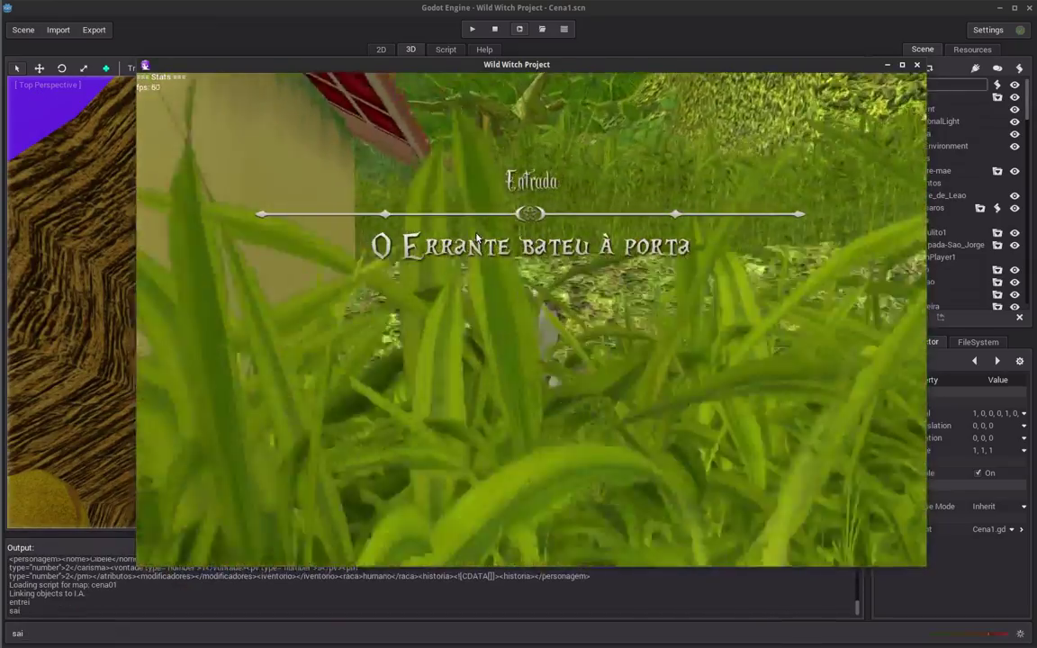
pyautogui.press('Left')
pyautogui.press('Up')
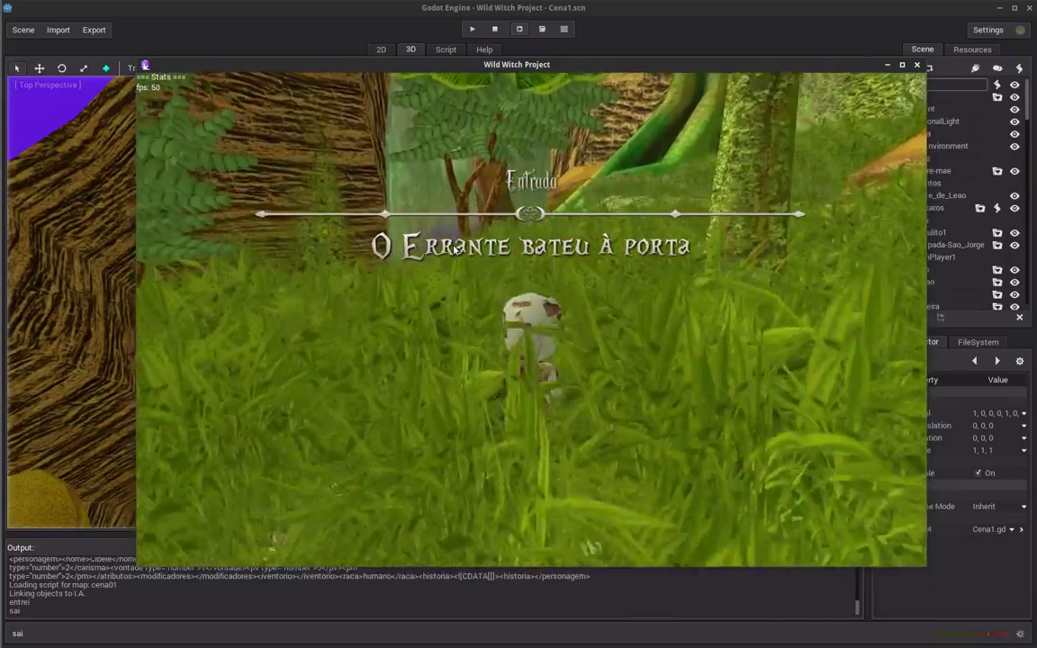
pyautogui.press('Down')
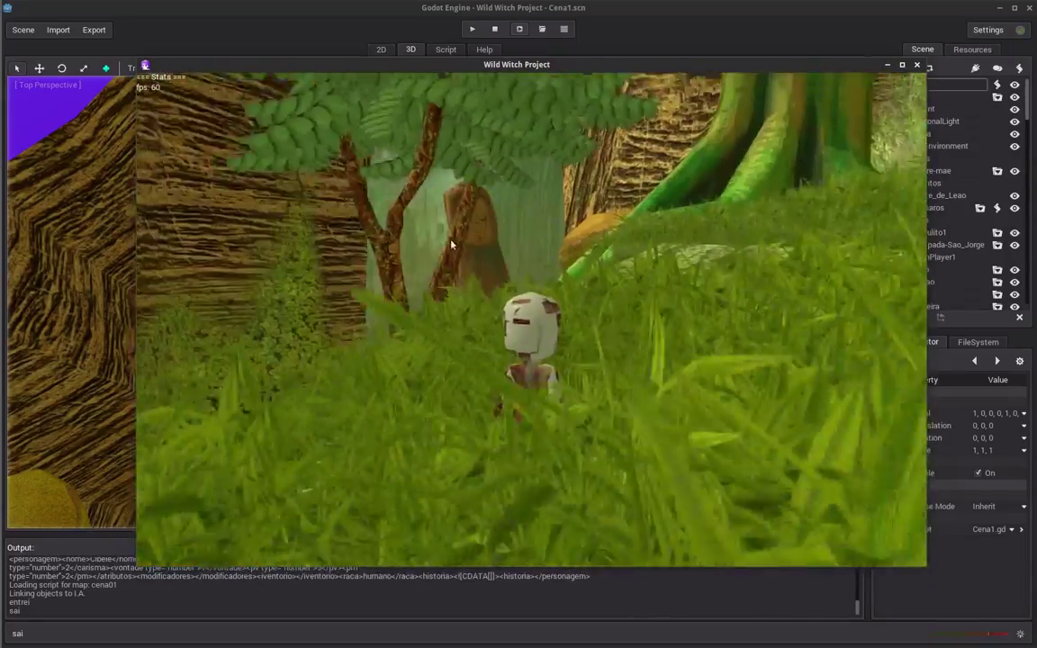
pyautogui.press('Up')
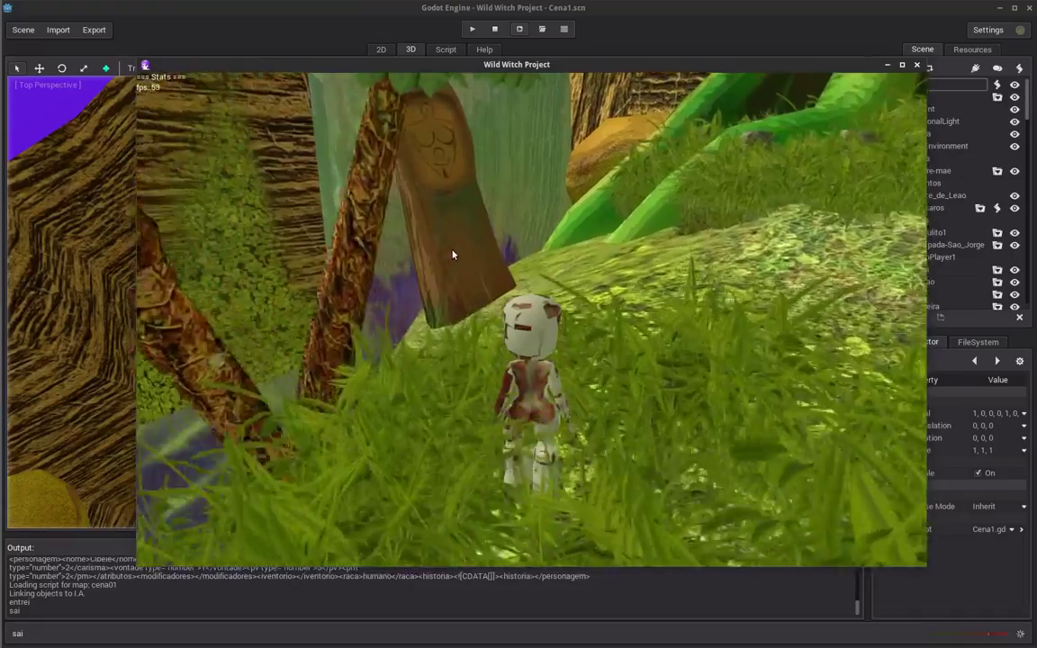
pyautogui.press('Right')
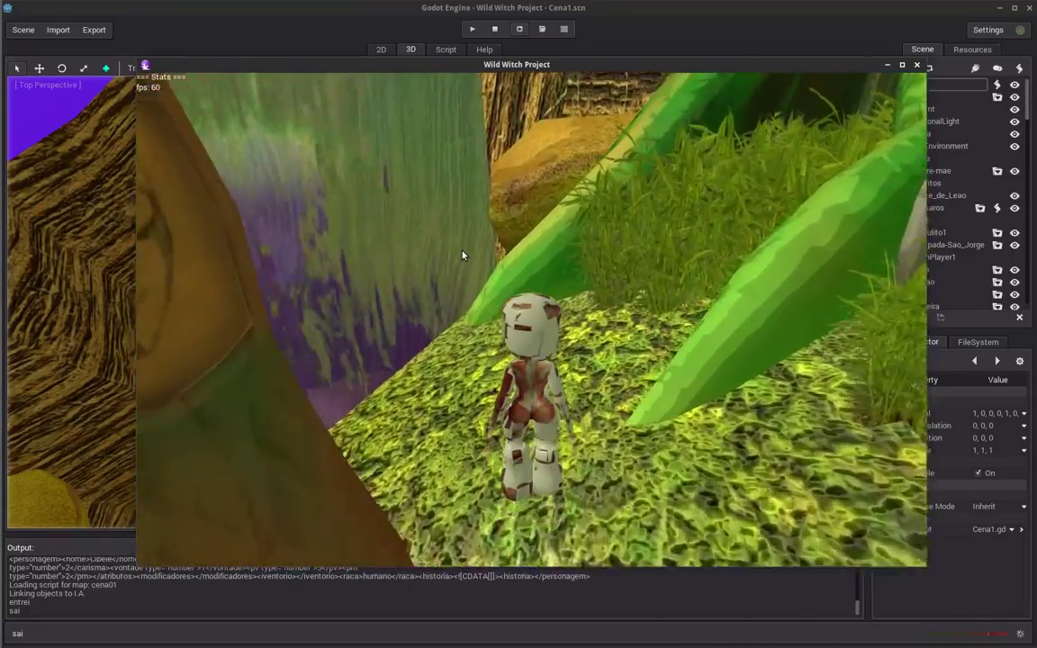
pyautogui.press('Up')
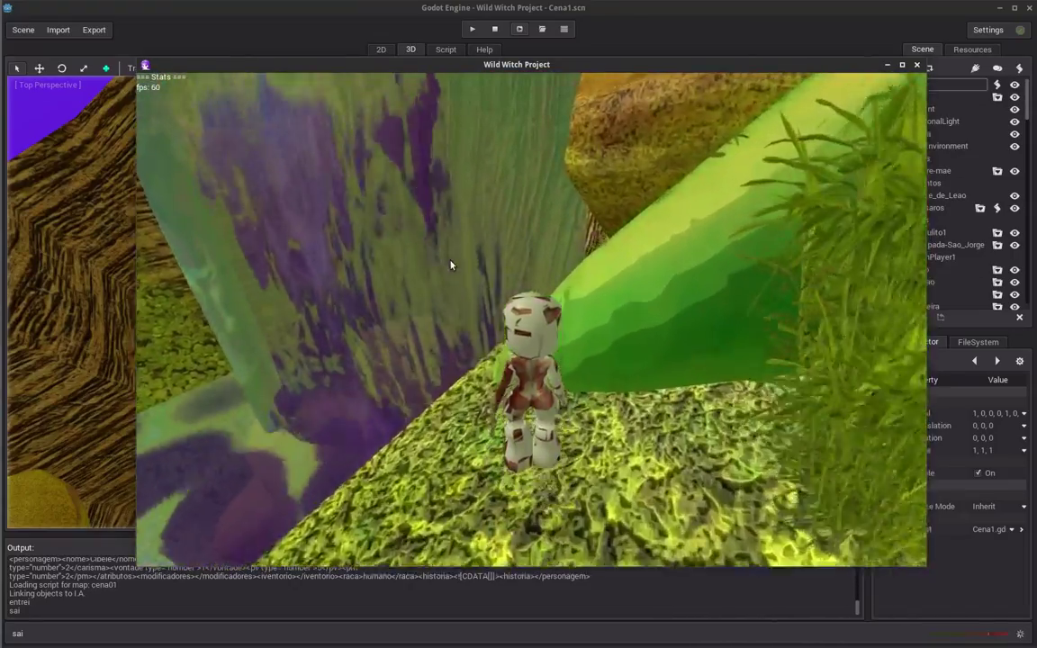
# Walk the character along the waterfall path onto the grassy ledge between the rocks
pyautogui.press('Up')
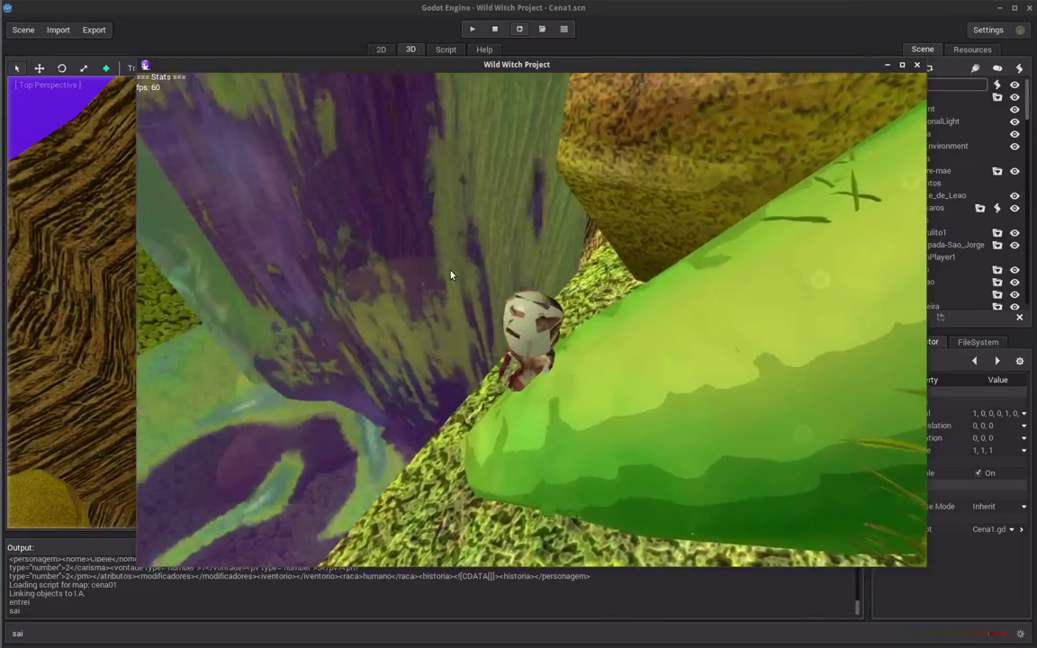
pyautogui.press('Up')
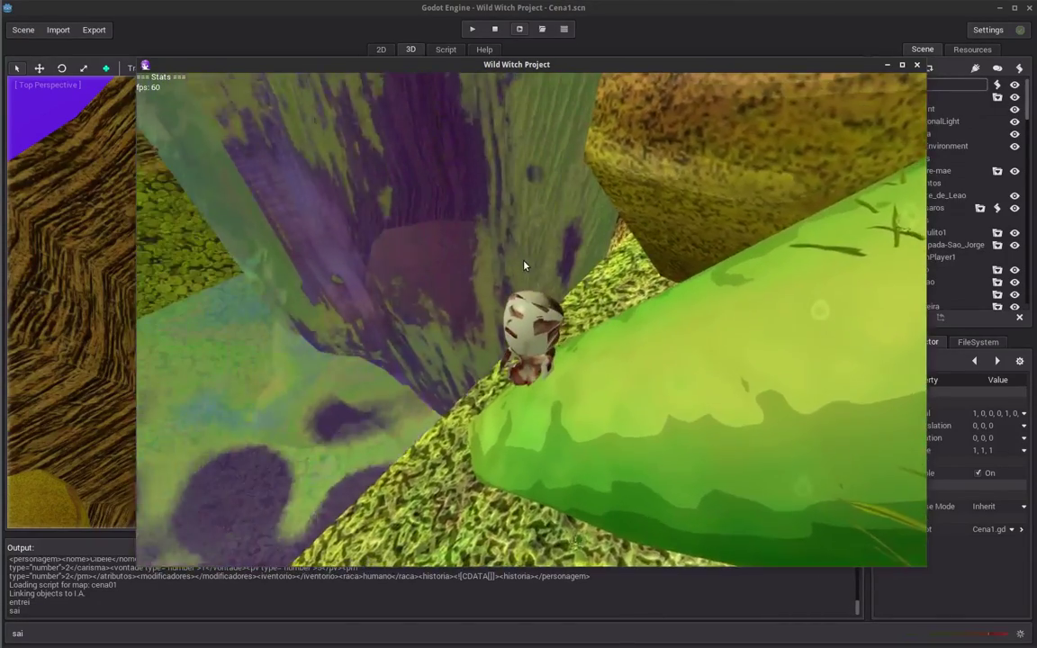
pyautogui.press('Up')
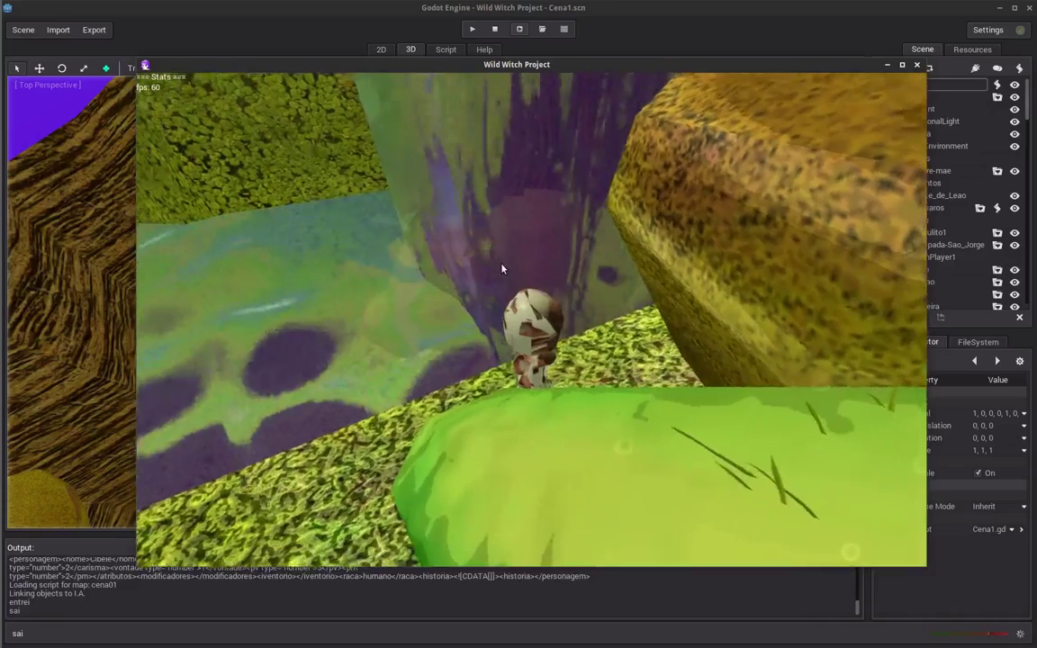
pyautogui.press('Up')
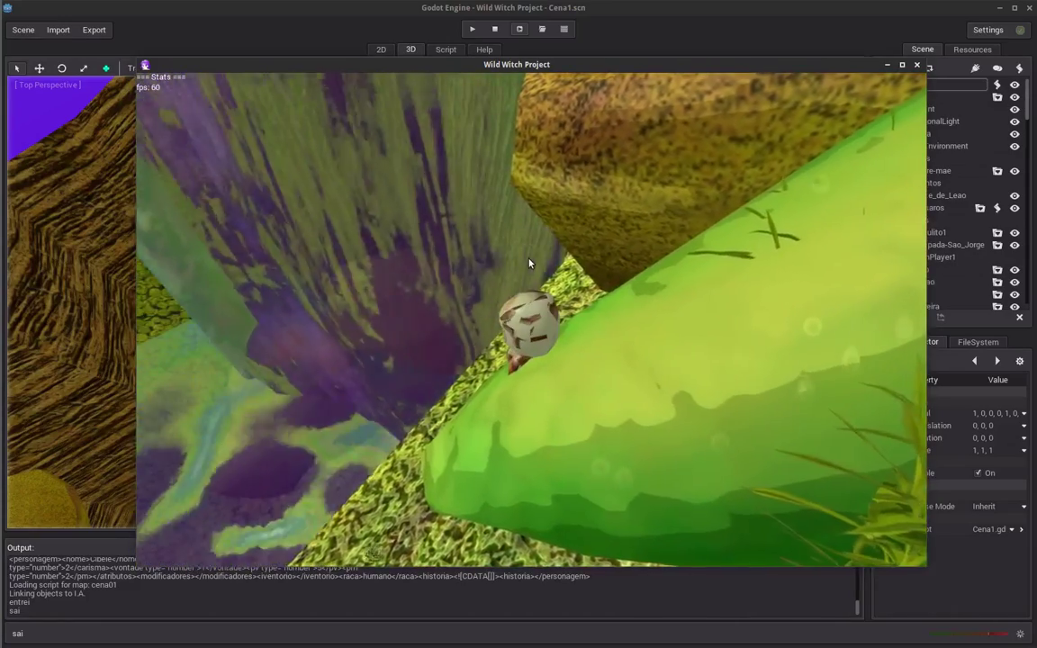
pyautogui.press('Up')
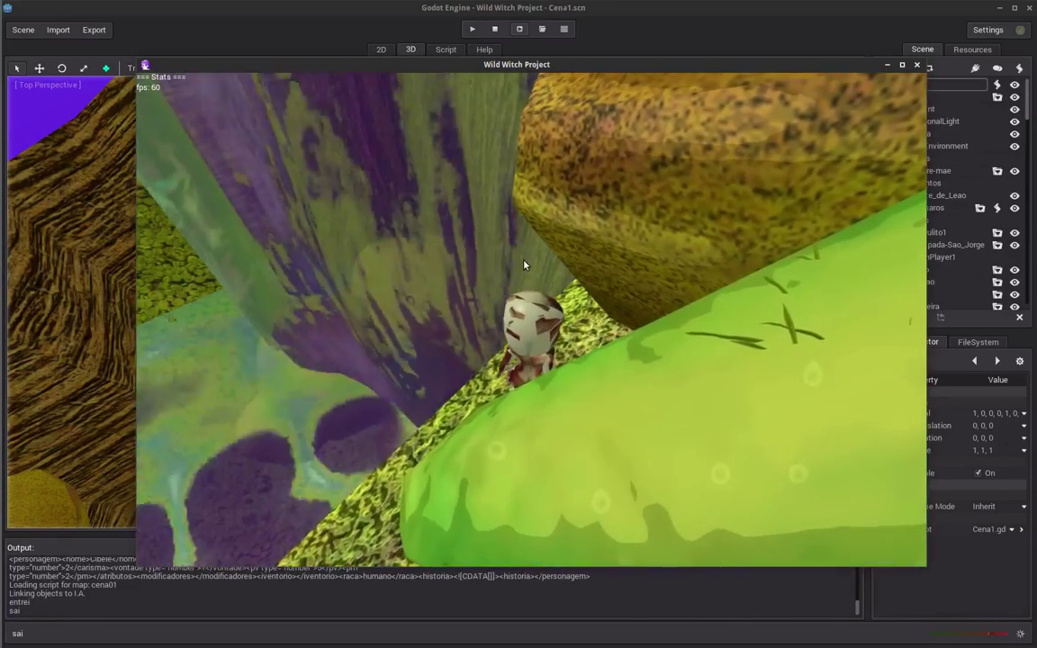
pyautogui.press('Up')
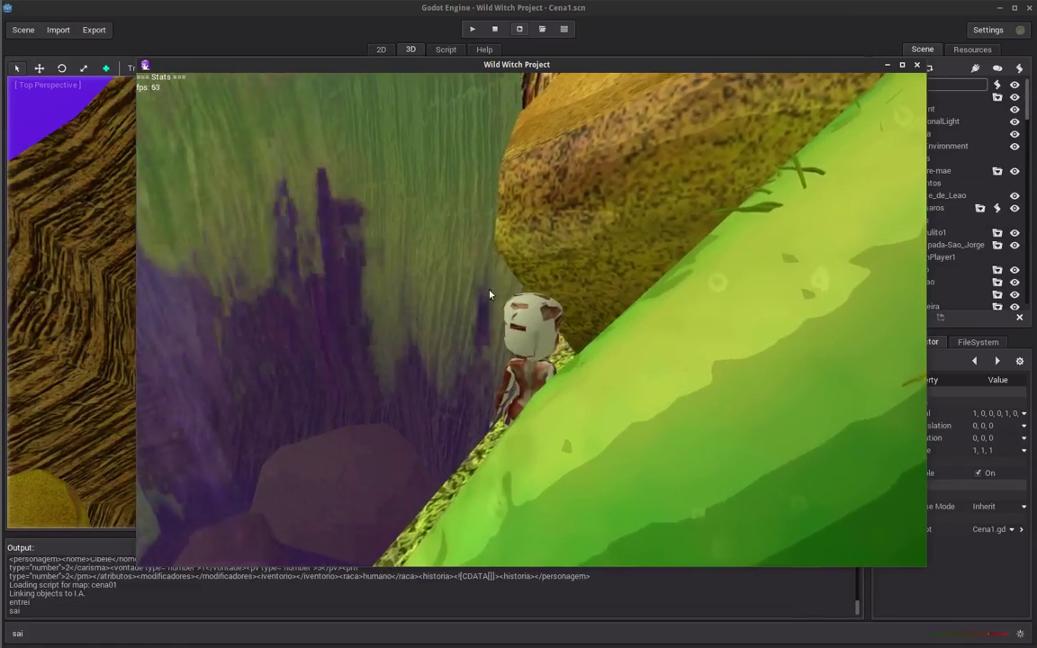
pyautogui.press('Up')
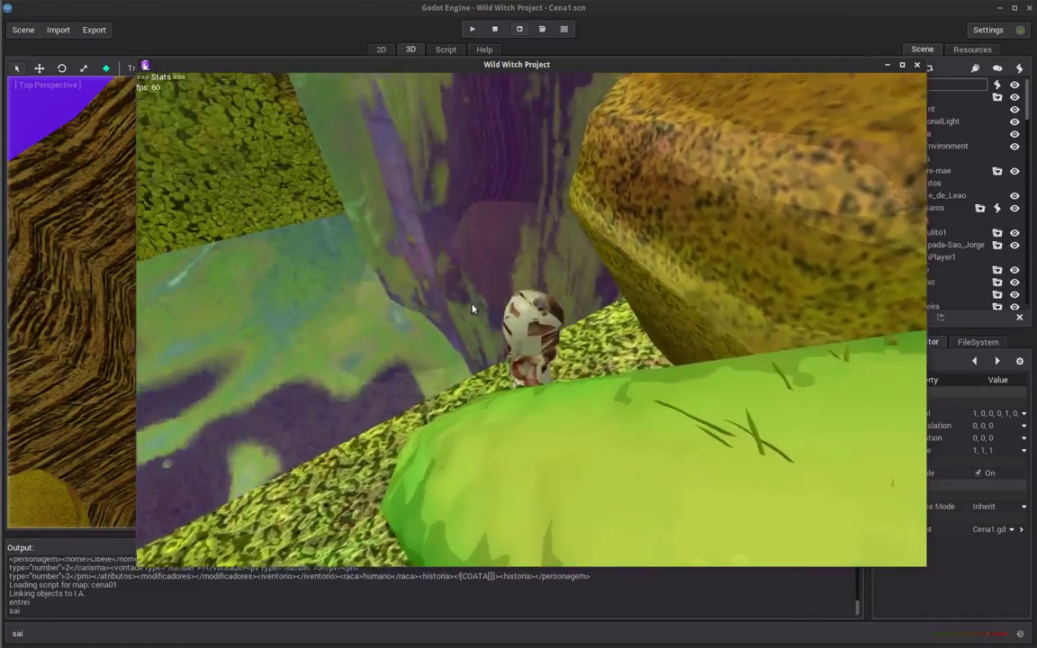
pyautogui.press('Up')
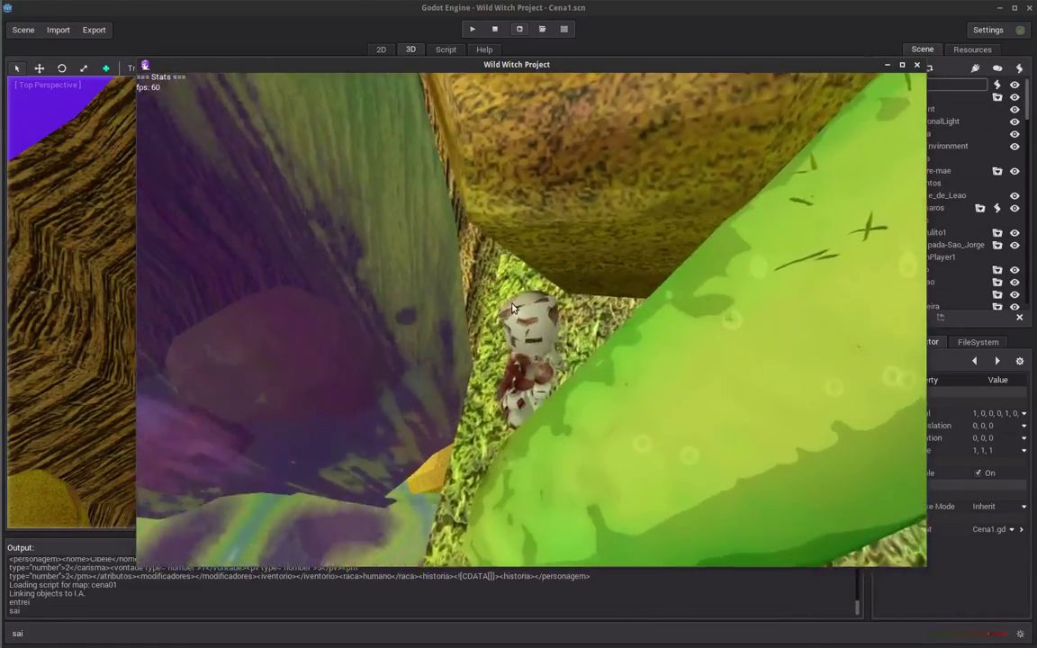
pyautogui.press('Up')
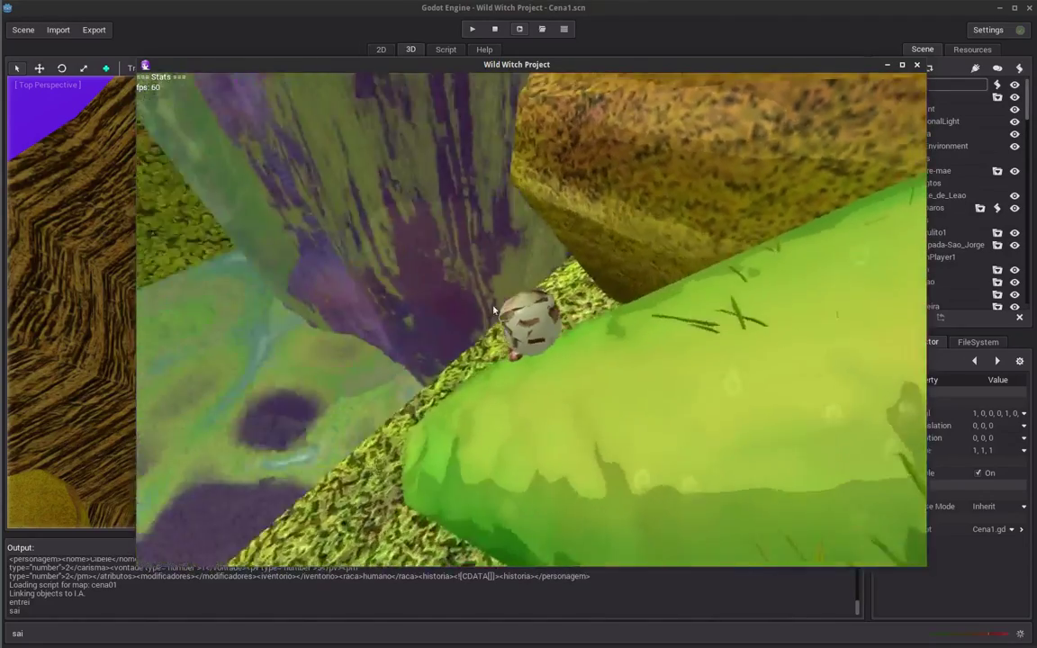
pyautogui.press('Up')
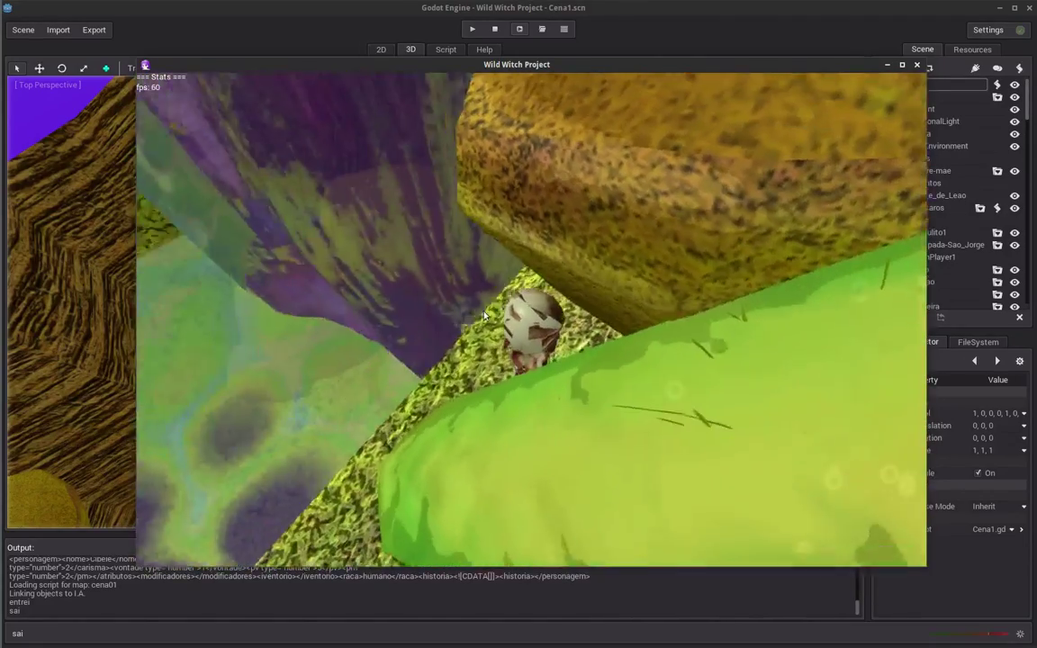
pyautogui.press('Up')
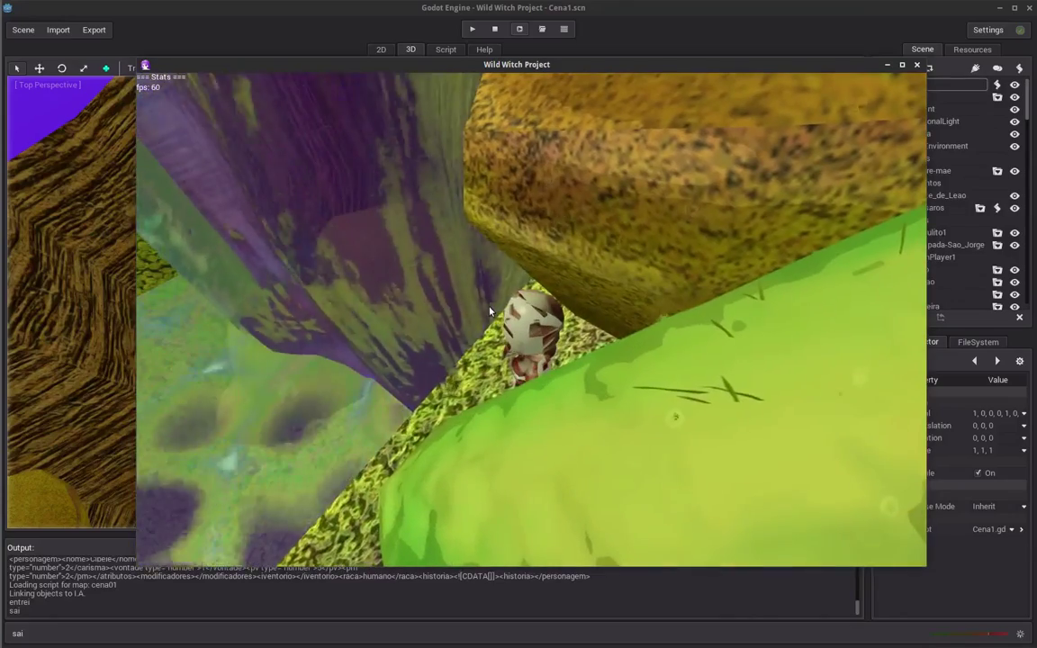
pyautogui.press('Up')
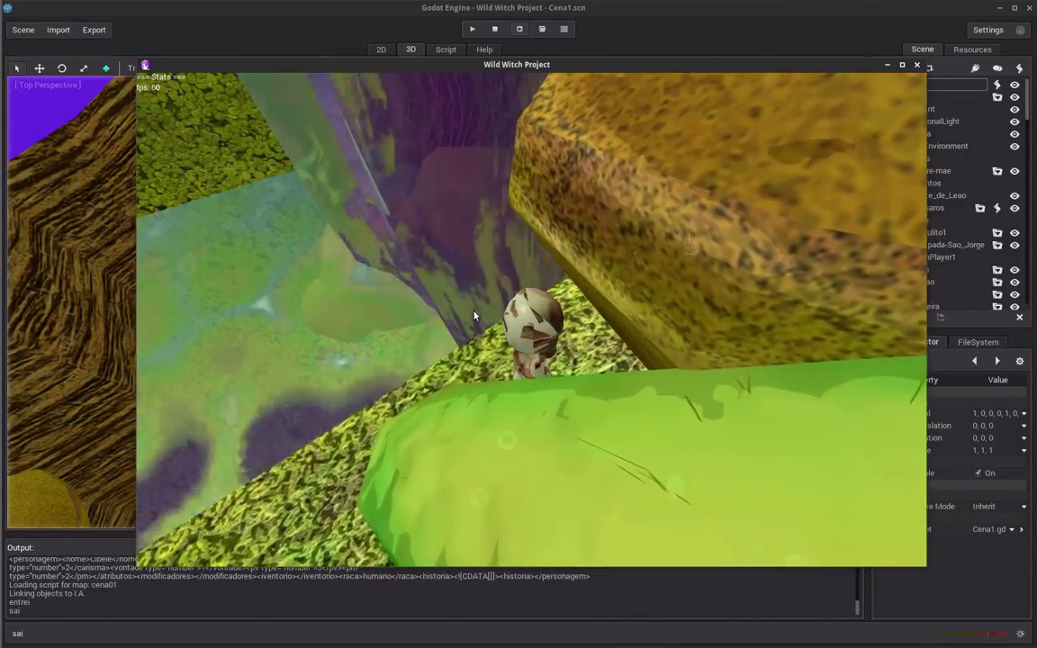
pyautogui.press('Up')
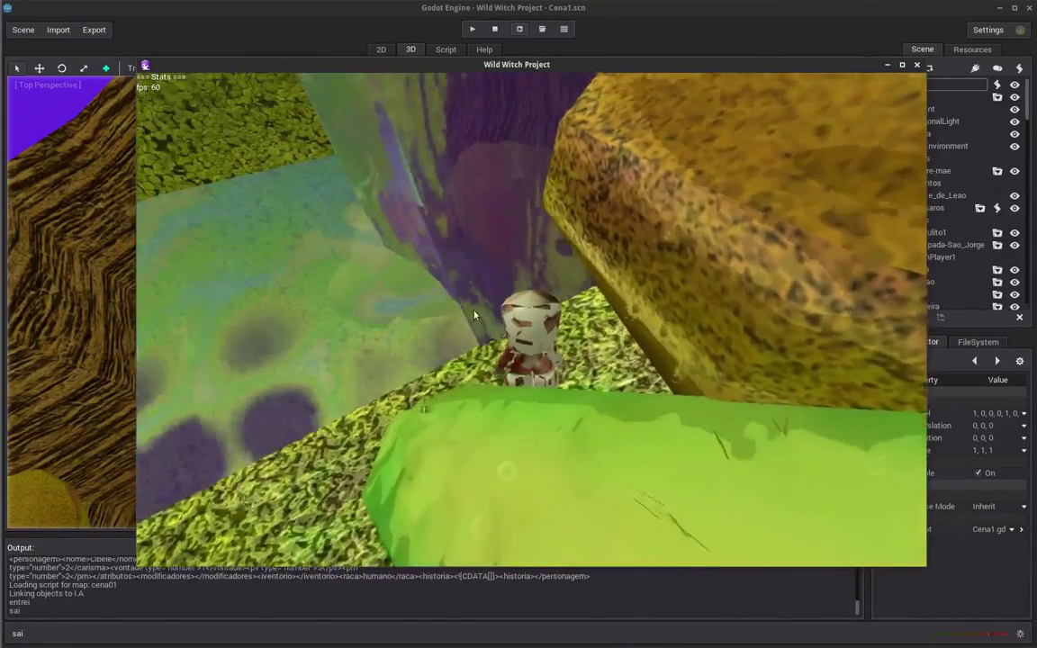
pyautogui.press('Up')
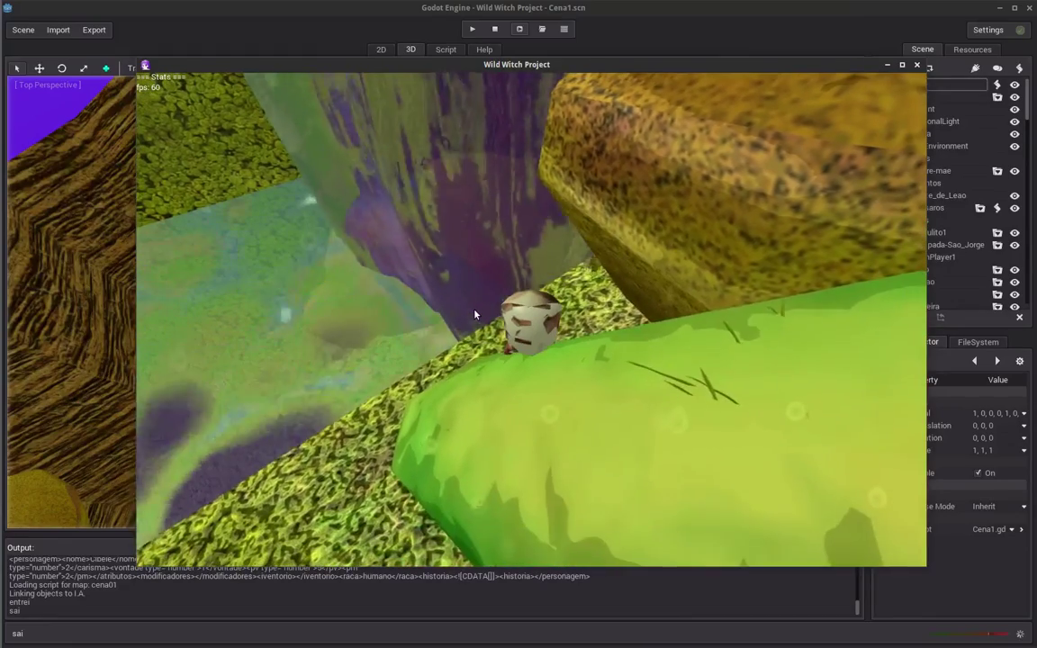
pyautogui.press('Up')
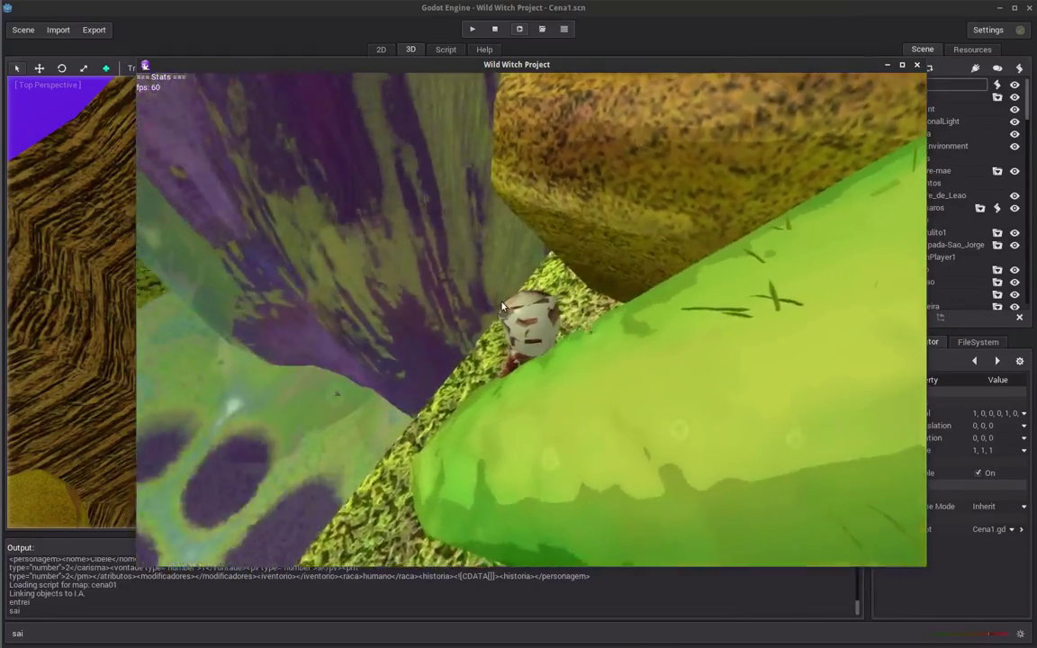
pyautogui.press('Up')
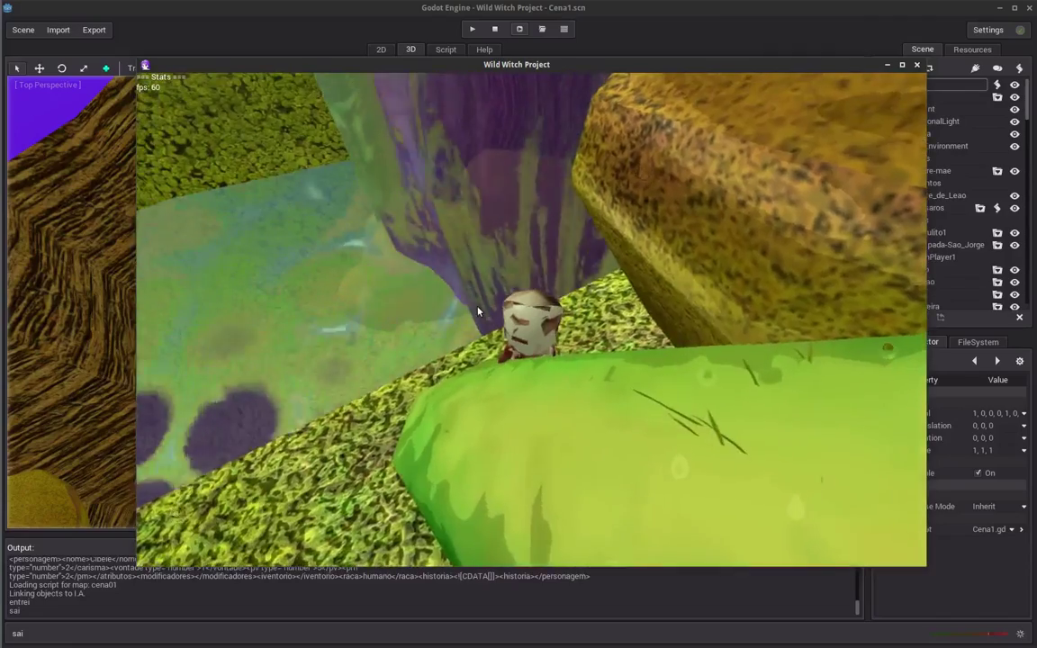
# Walk across the green slope and through the yellow rock gap, then stop the game
pyautogui.press('Up')
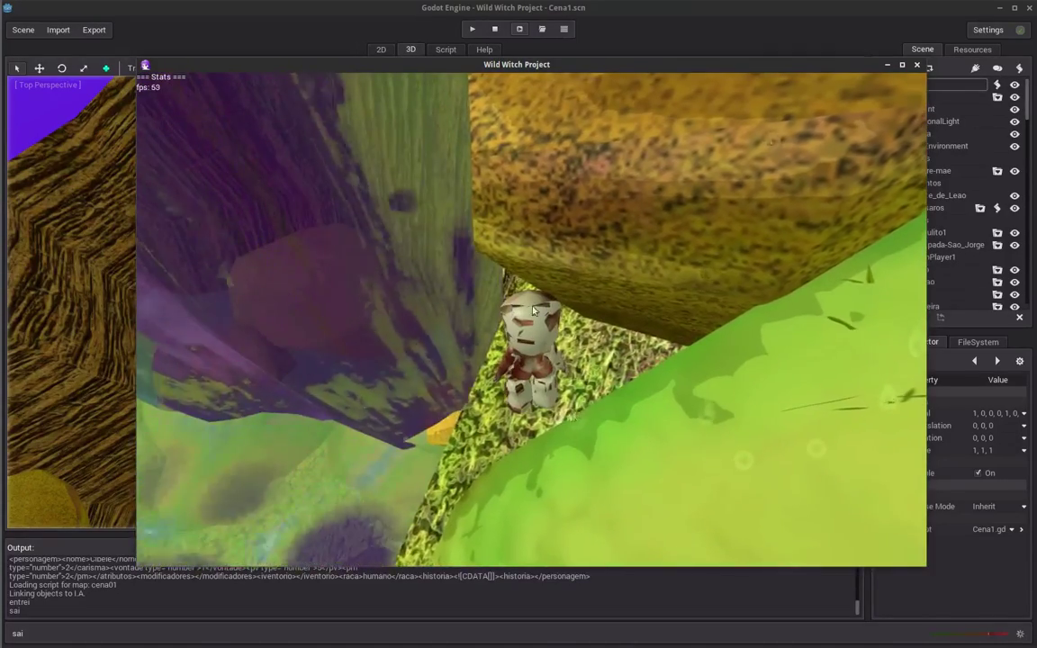
pyautogui.press('Up')
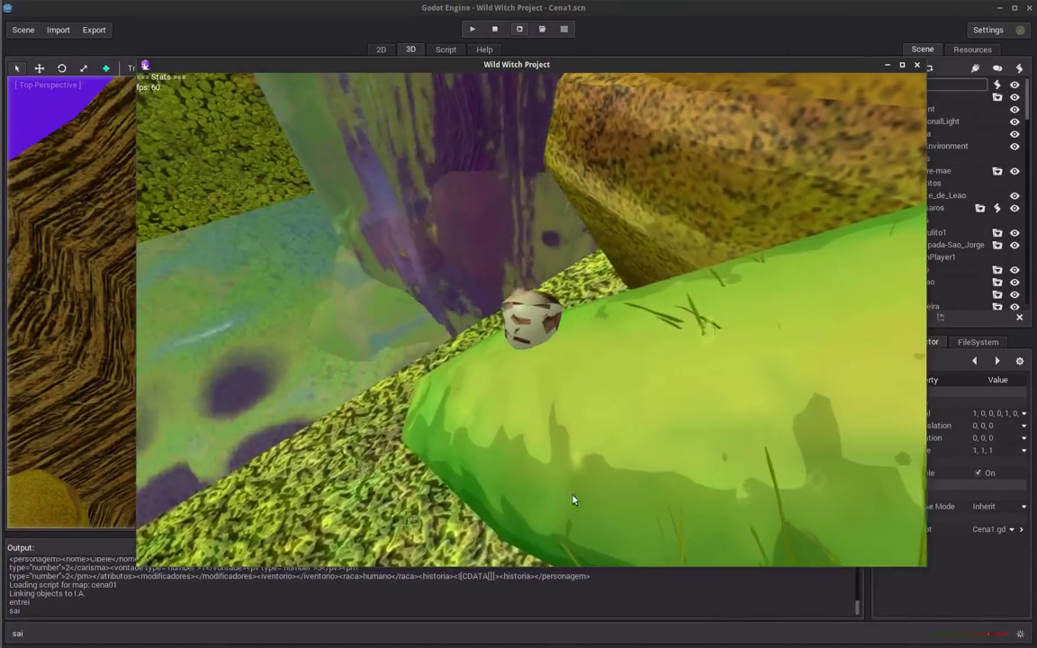
pyautogui.press('Up')
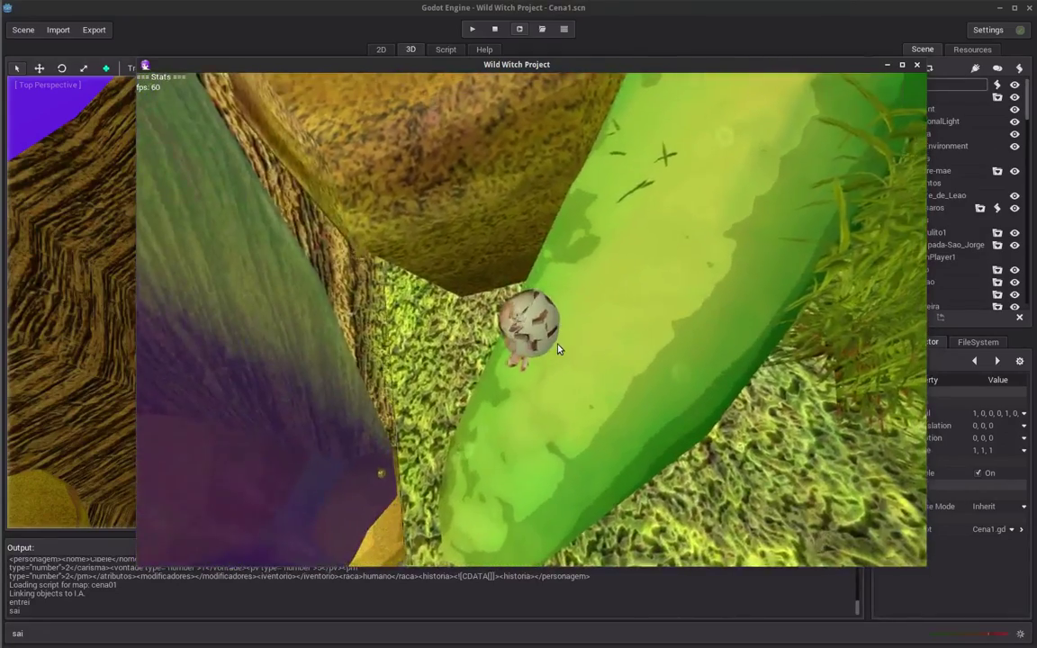
pyautogui.press('Up')
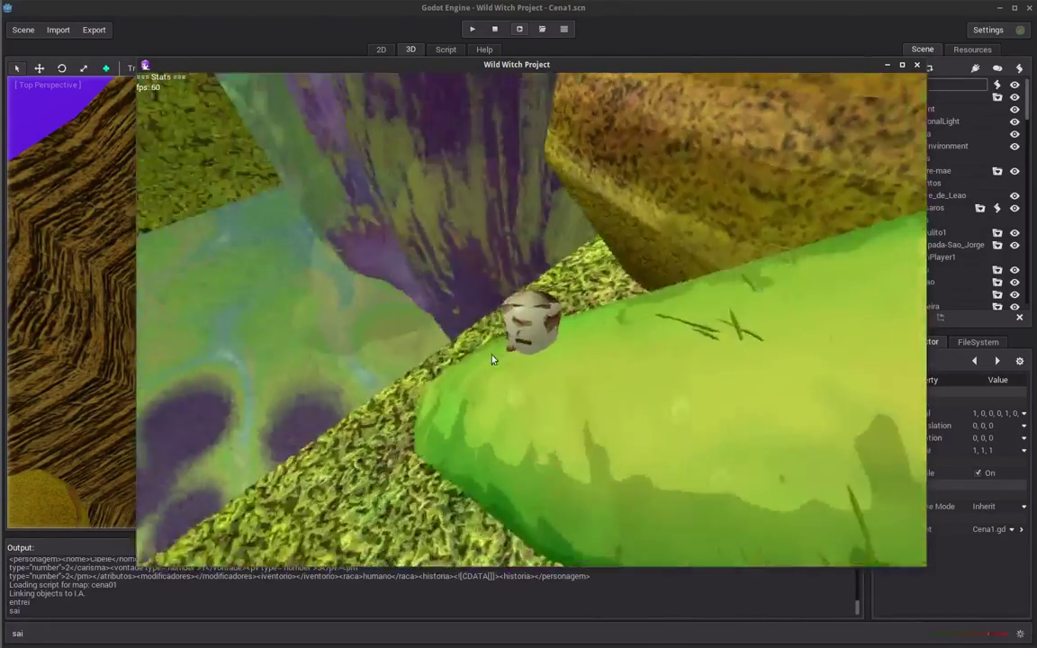
pyautogui.press('Up')
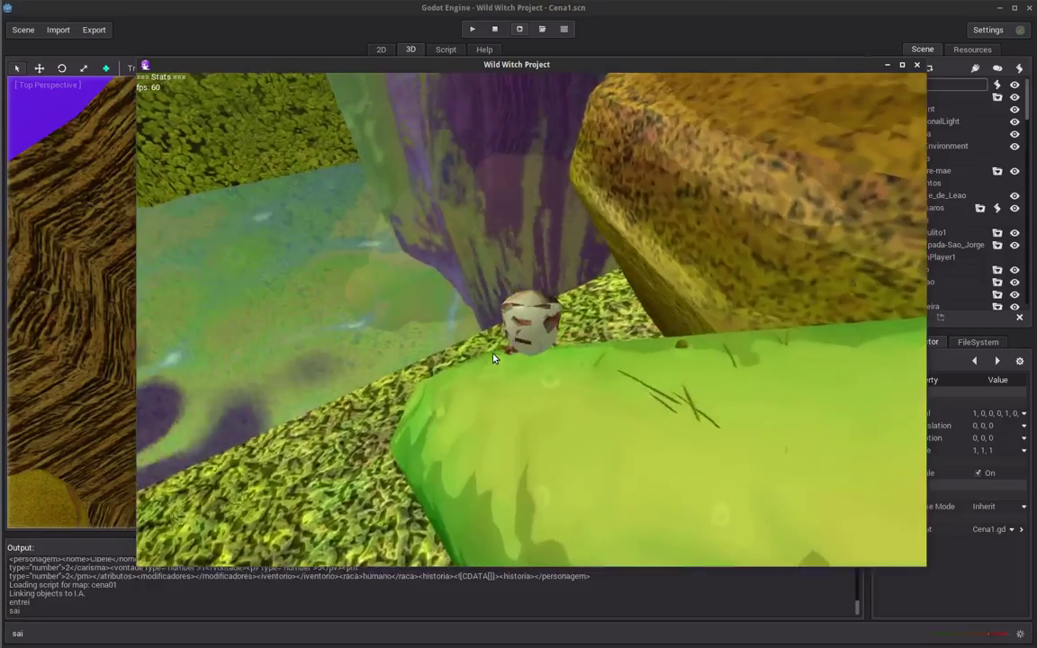
pyautogui.press('Up')
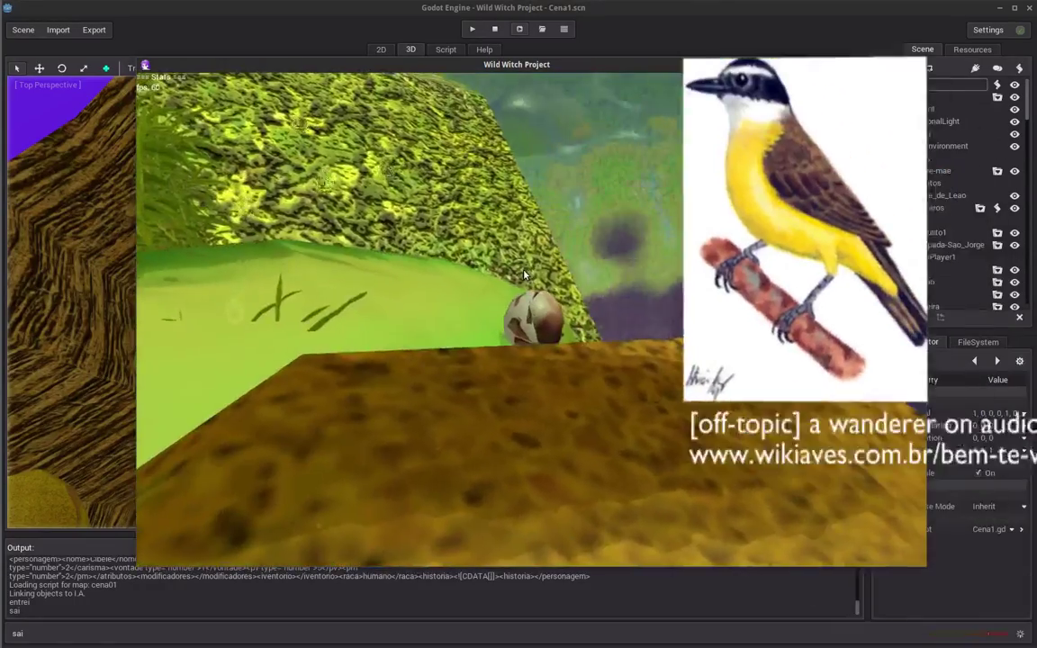
pyautogui.press('Up')
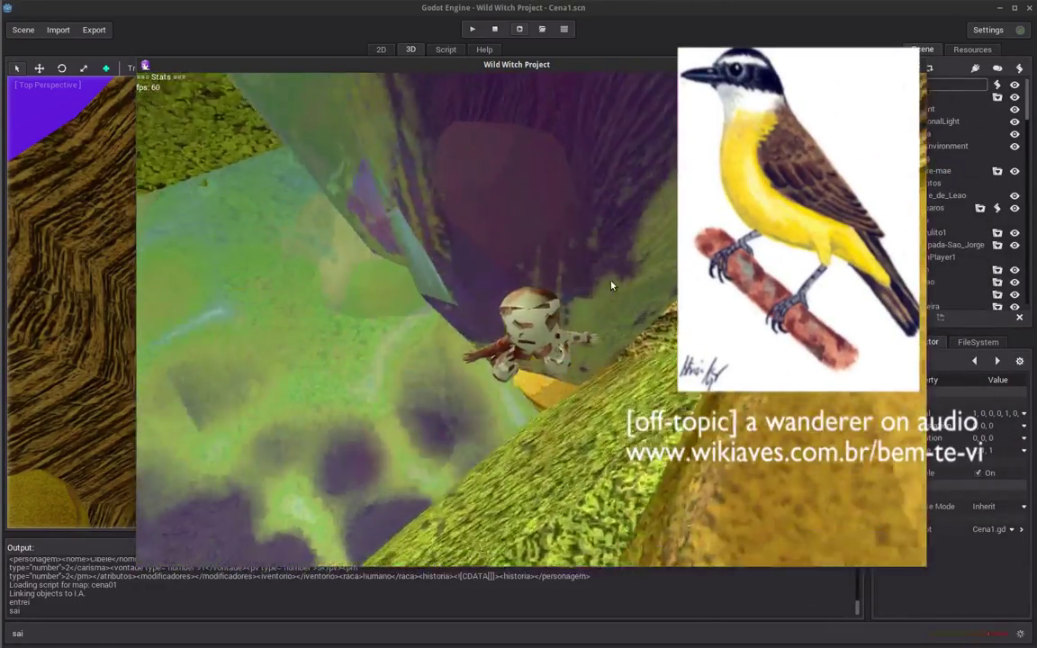
pyautogui.press('Up')
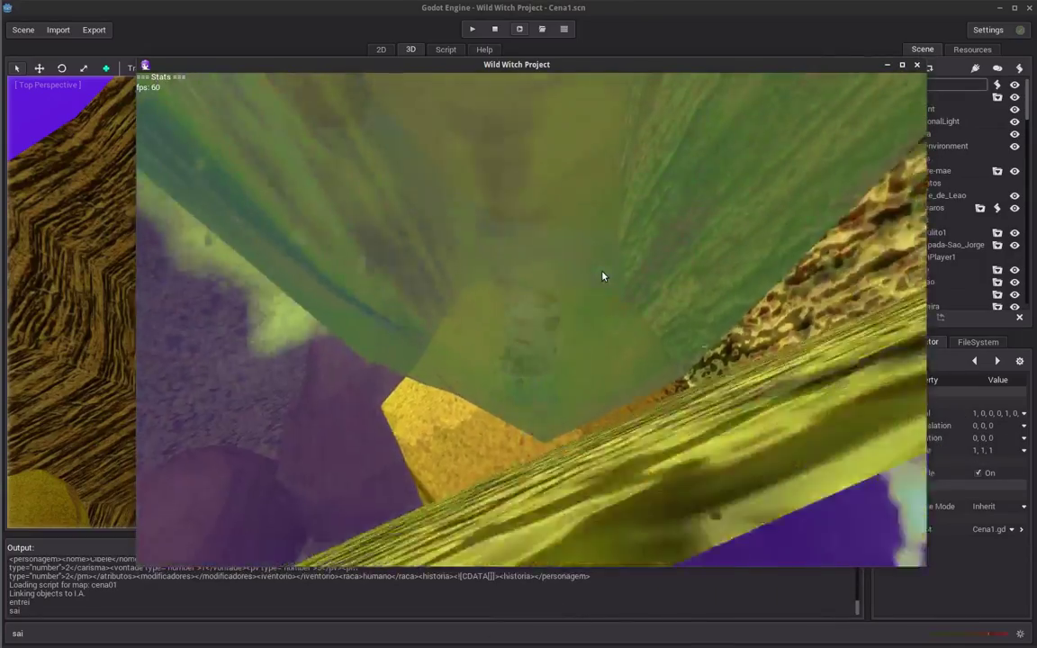
pyautogui.press('Up')
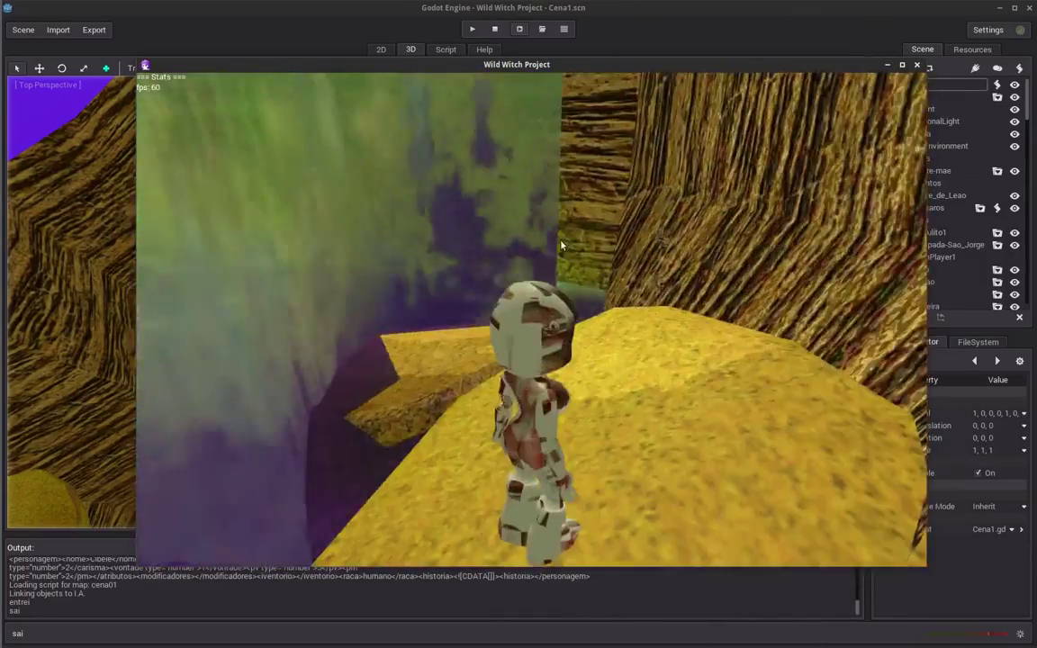
pyautogui.press('Up')
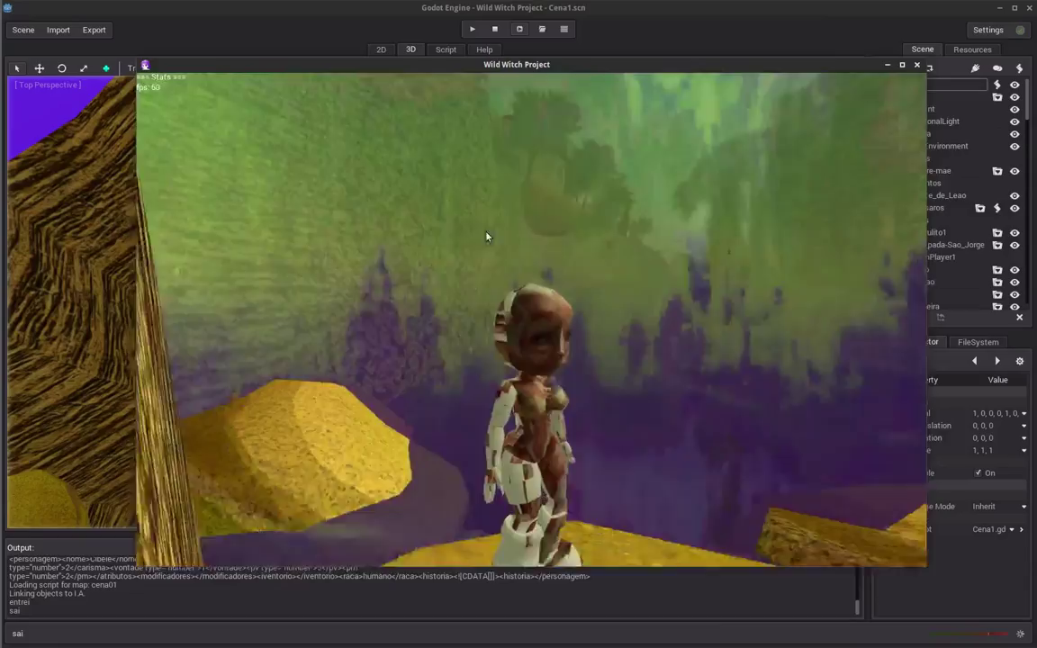
pyautogui.press('Up')
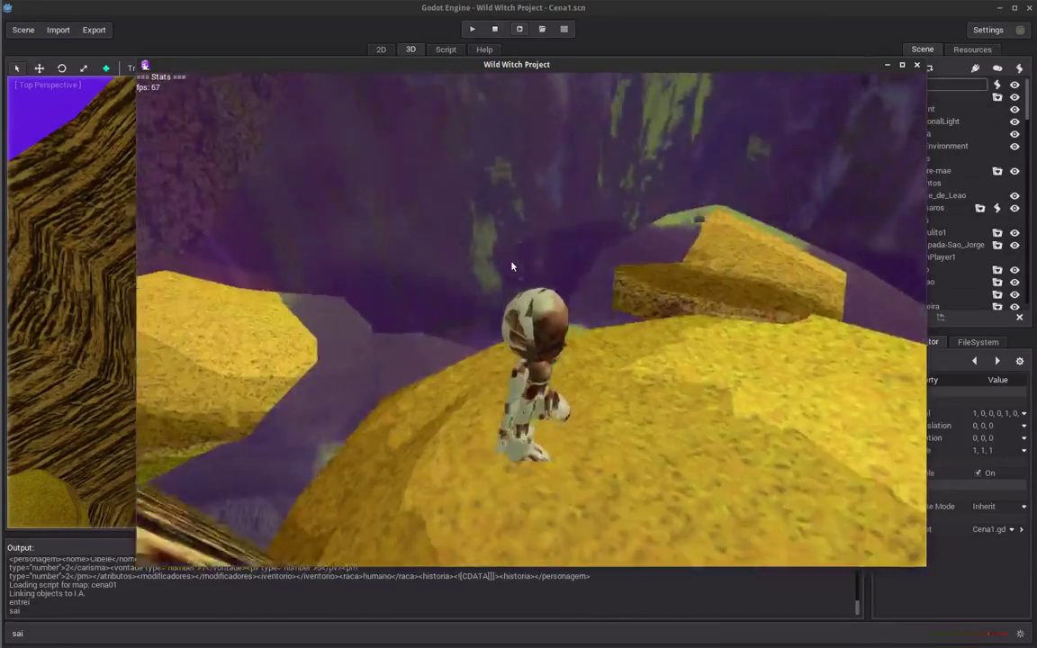
pyautogui.press('Up')
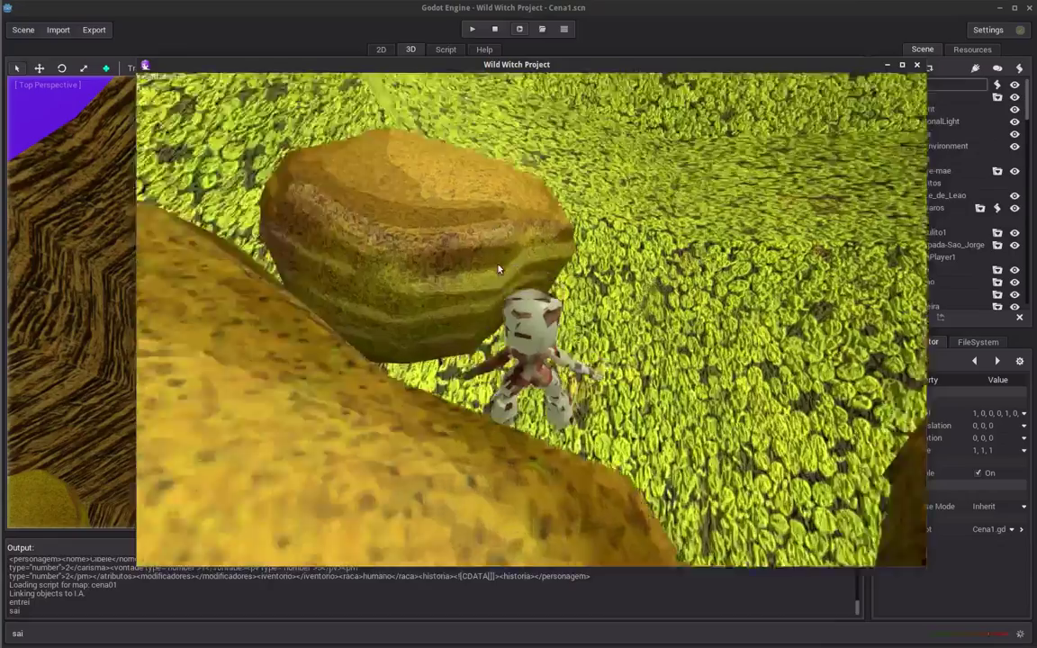
pyautogui.press('Up')
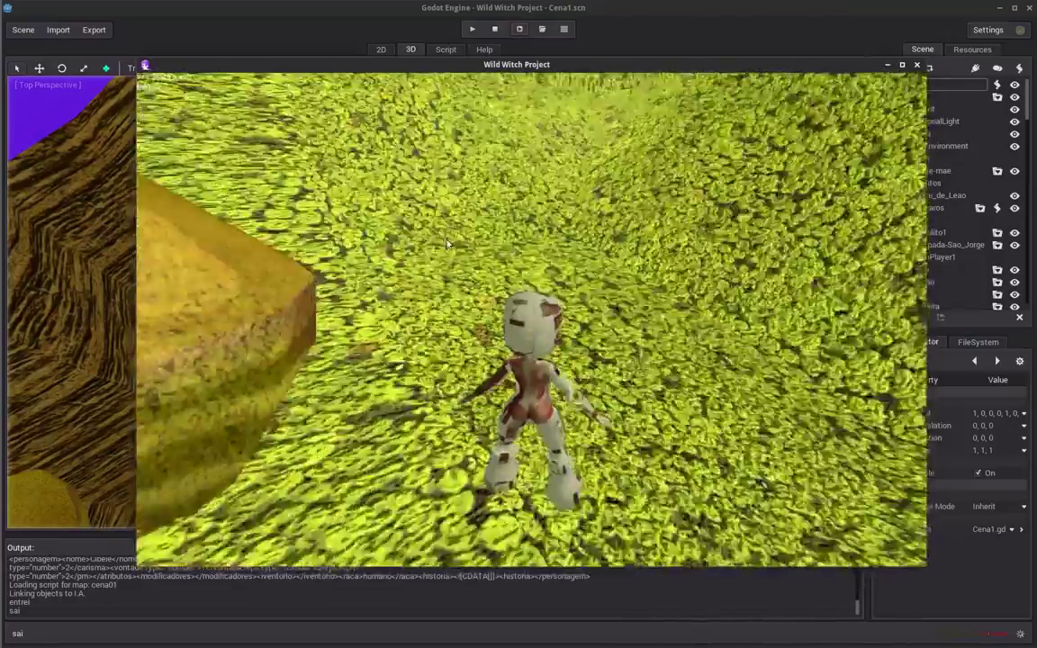
pyautogui.press('Up')
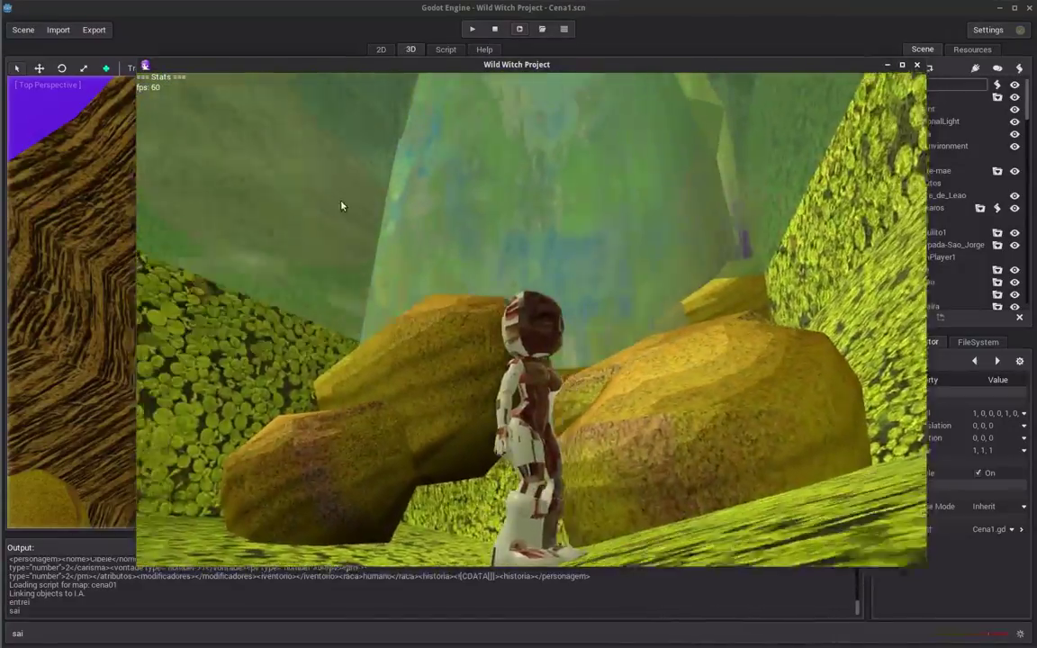
pyautogui.press('Up')
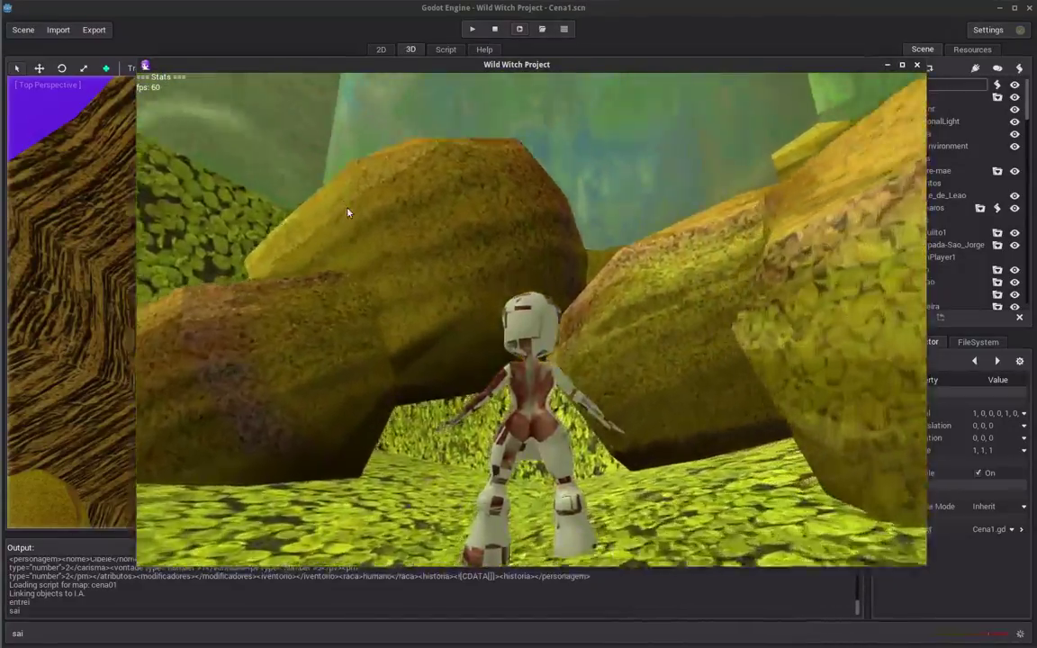
pyautogui.press('Up')
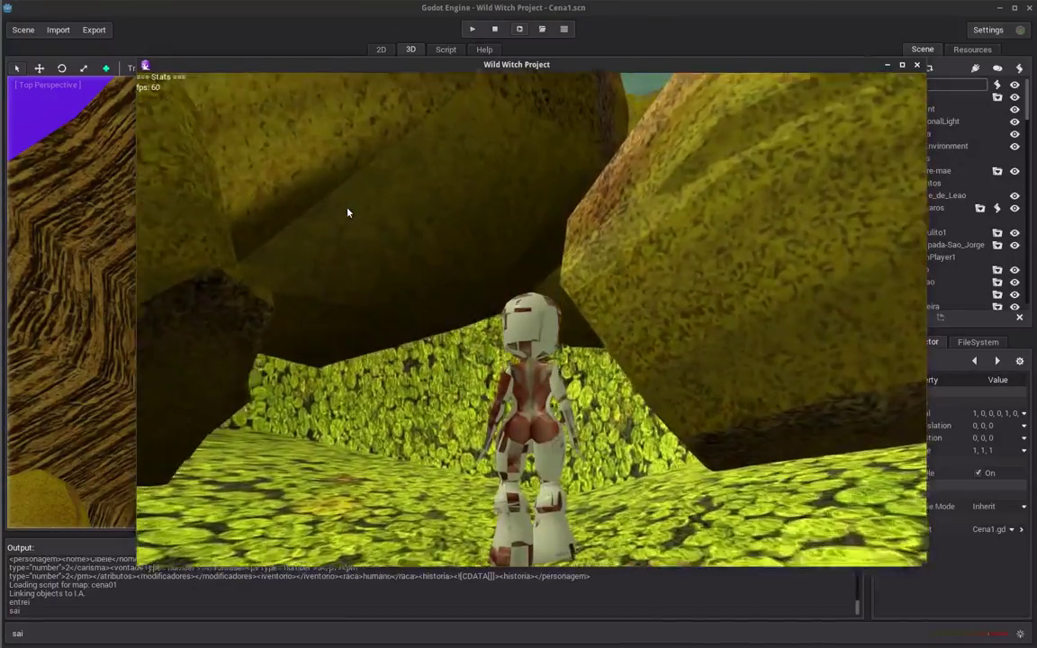
pyautogui.press('Down')
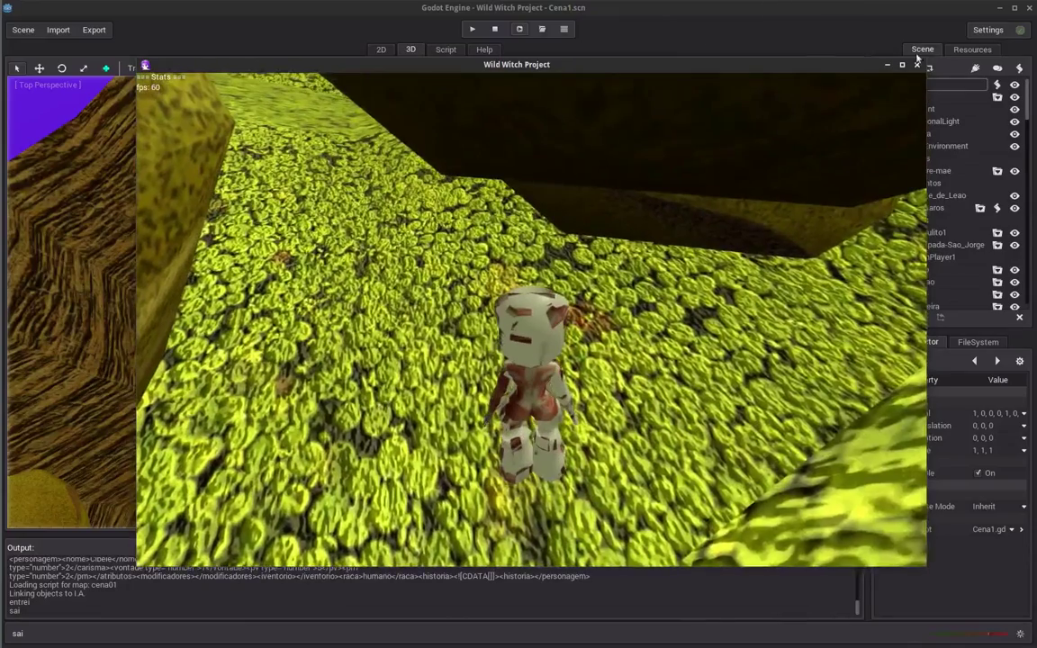
pyautogui.press('Escape')
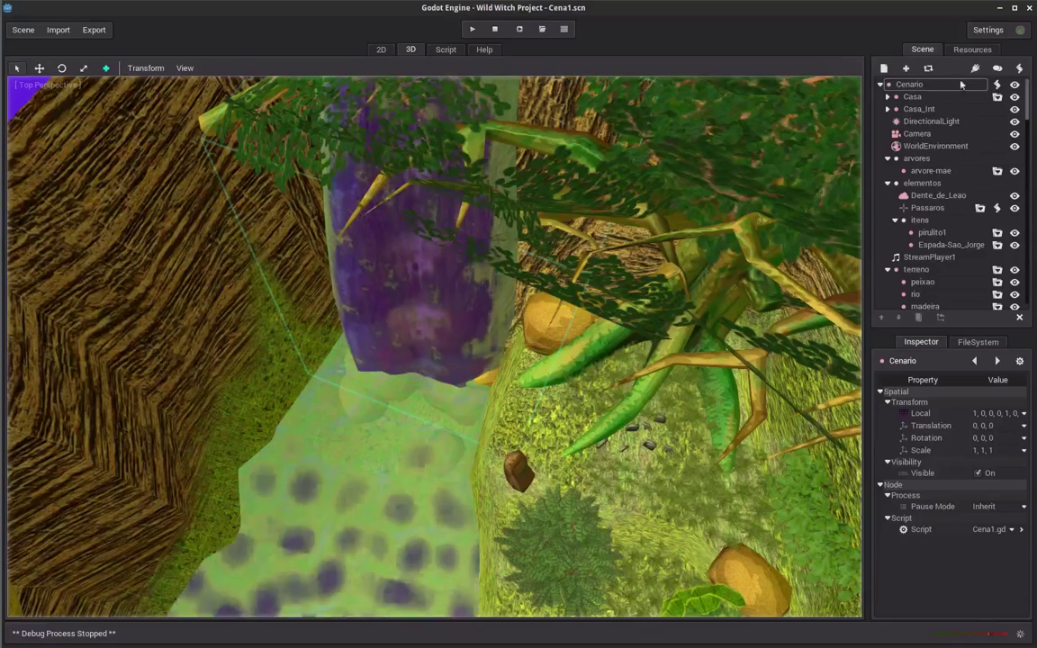
# Open Cena1.gd to view the _on_cachoeira_up_body_enter rain handler
pyautogui.scroll(-5, 1029, 110)
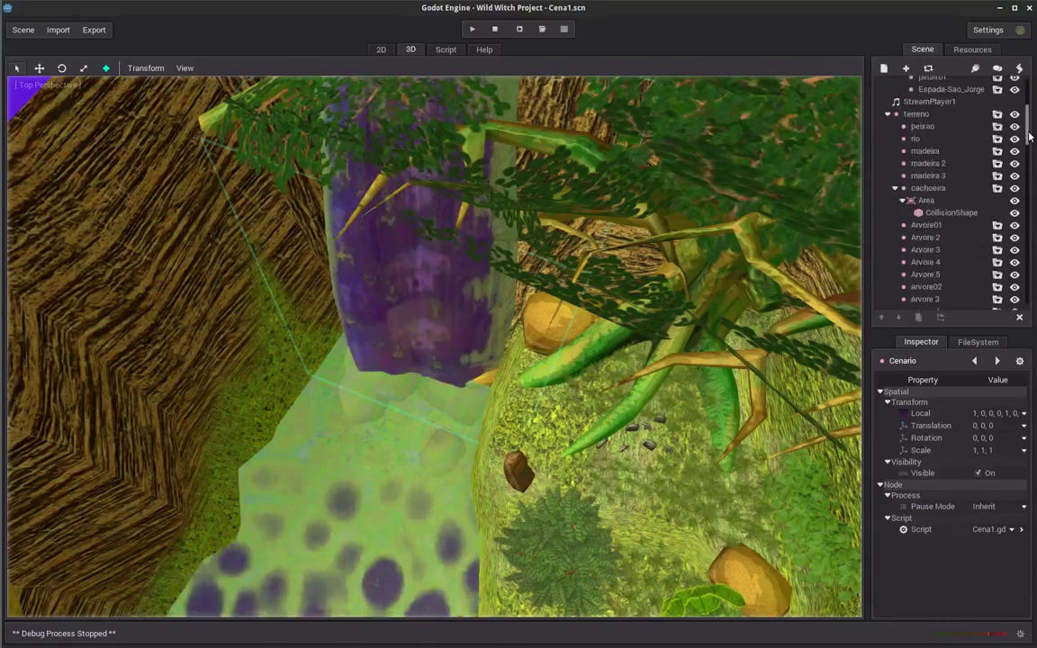
pyautogui.scroll(5, 1029, 110)
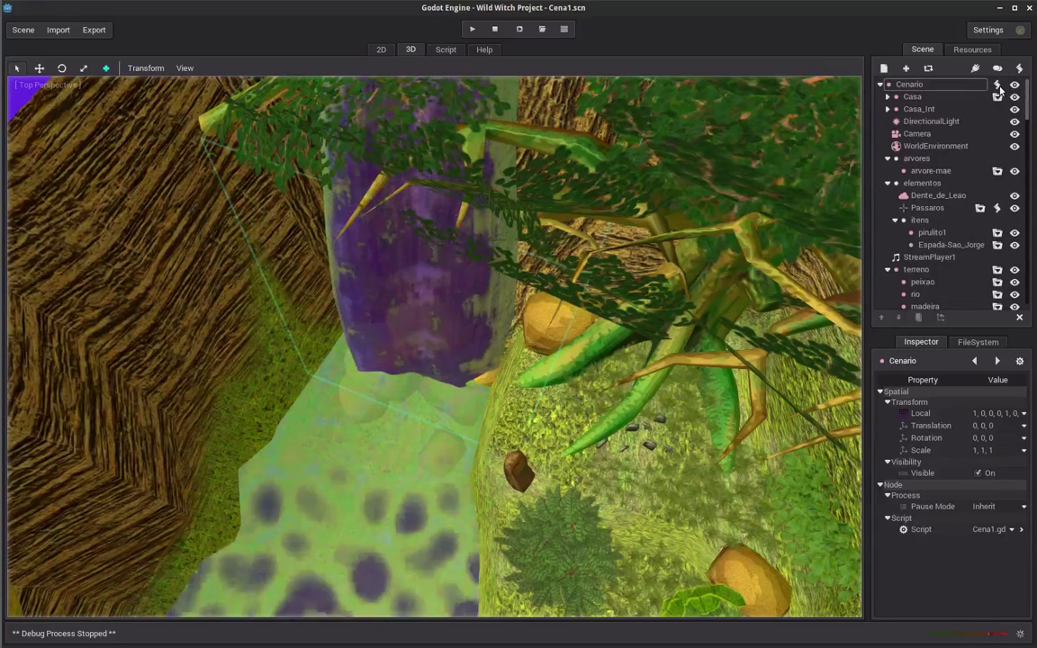
pyautogui.click(445, 49)
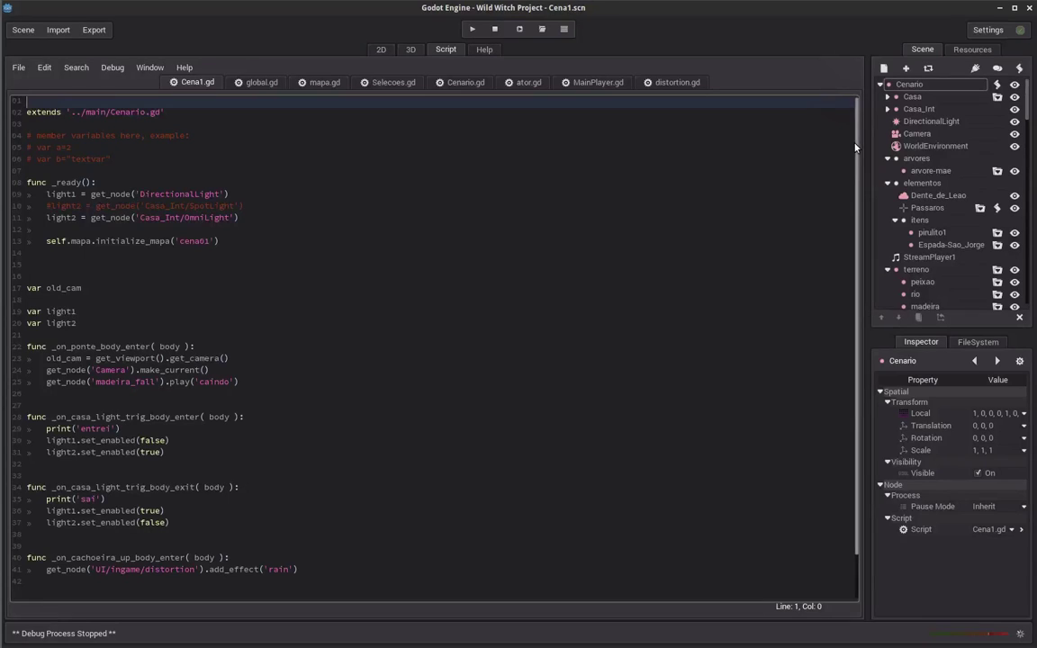
# Highlight the waterfall enter/exit handlers and the distortion node path on line 41
pyautogui.scroll(-2, 852, 419)
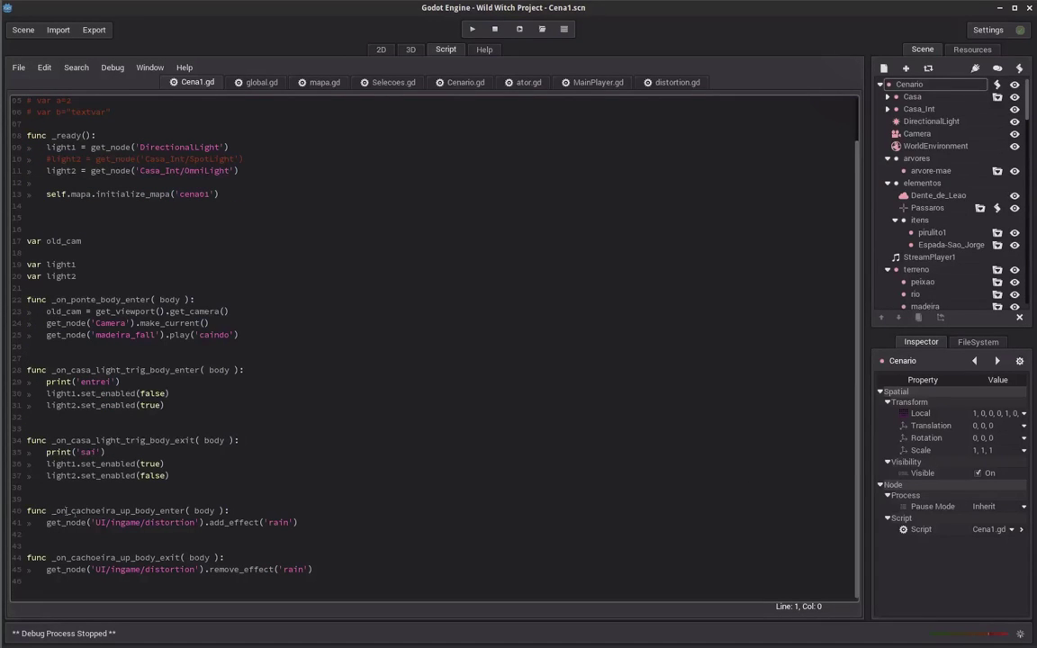
pyautogui.moveTo(27, 511); pyautogui.dragTo(364, 563)
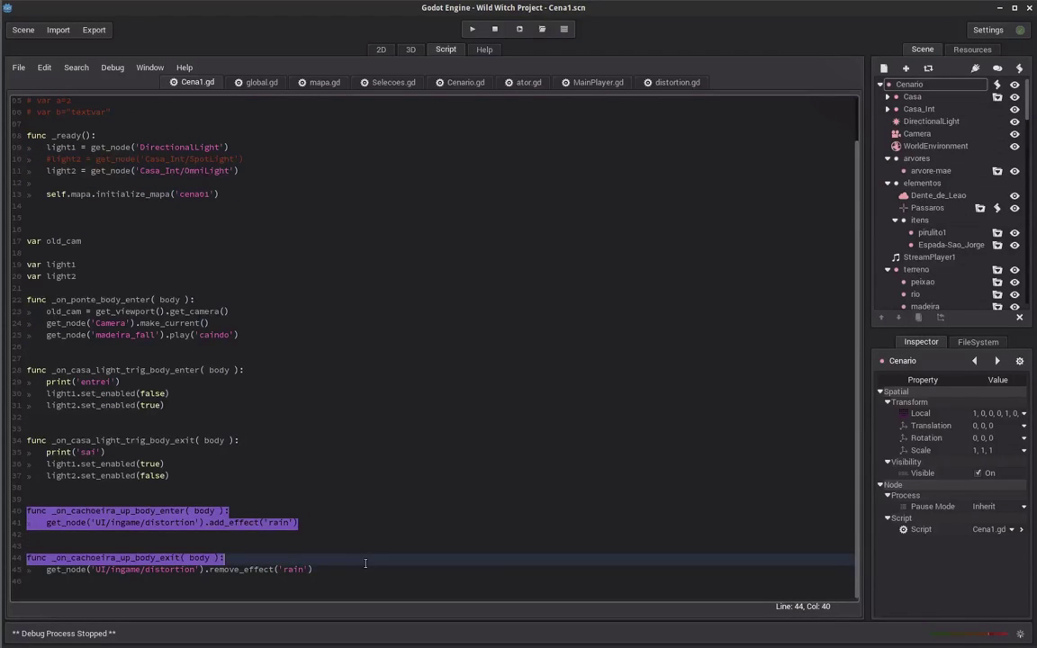
pyautogui.moveTo(47, 522); pyautogui.dragTo(185, 522)
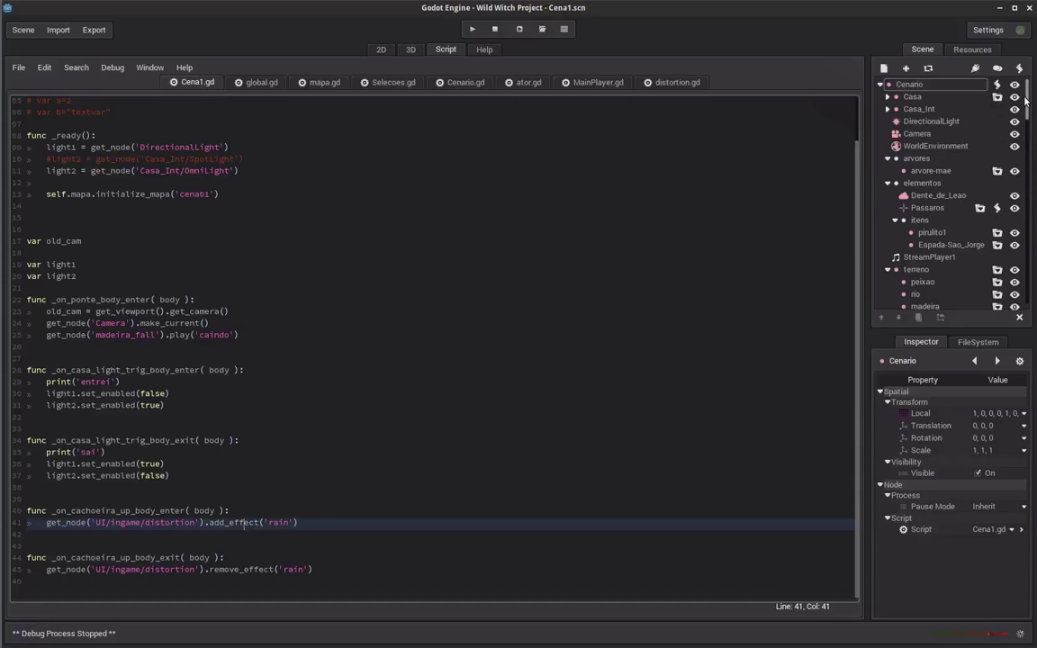
# Select the cachoeira Area node and show its body_enter and body_exit signal connections
pyautogui.moveTo(1026, 105); pyautogui.dragTo(1028, 233)
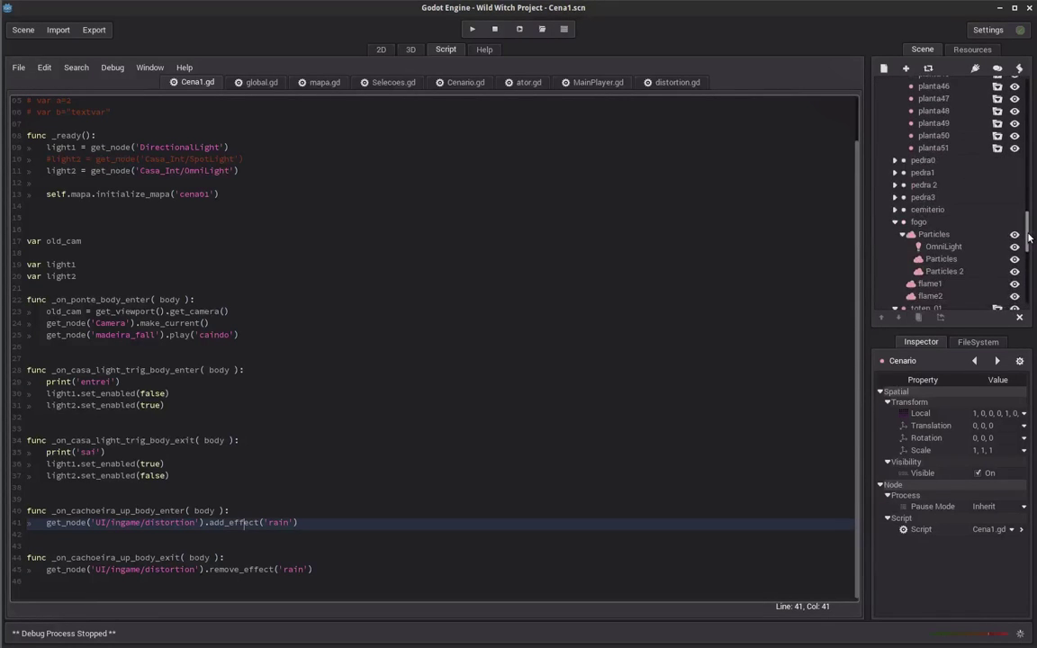
pyautogui.moveTo(1028, 235); pyautogui.dragTo(1028, 270)
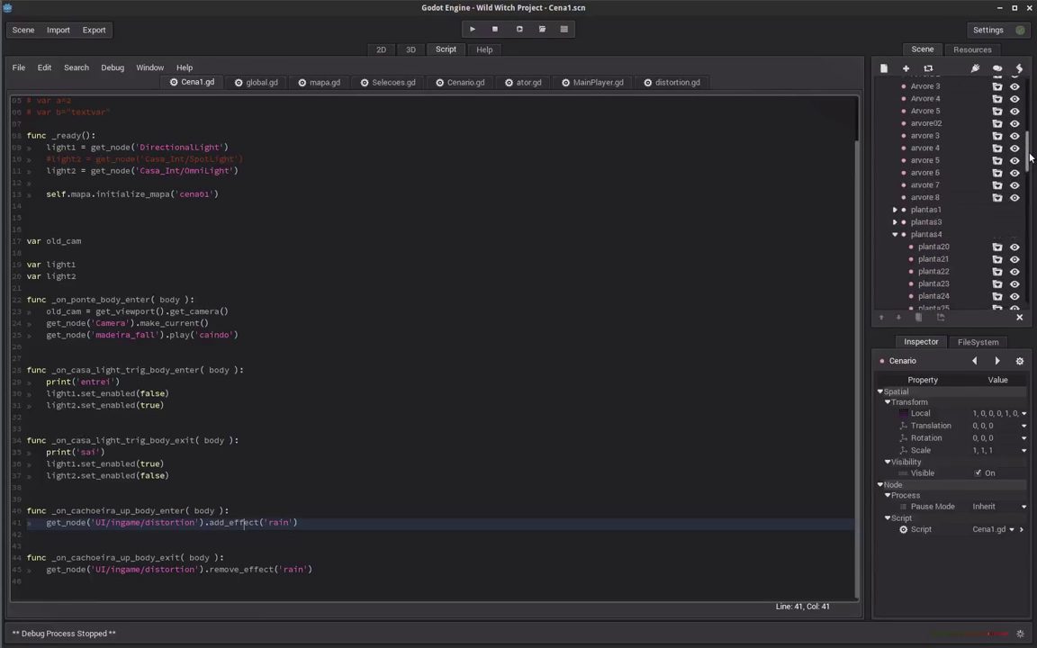
pyautogui.scroll(1, 1032, 133)
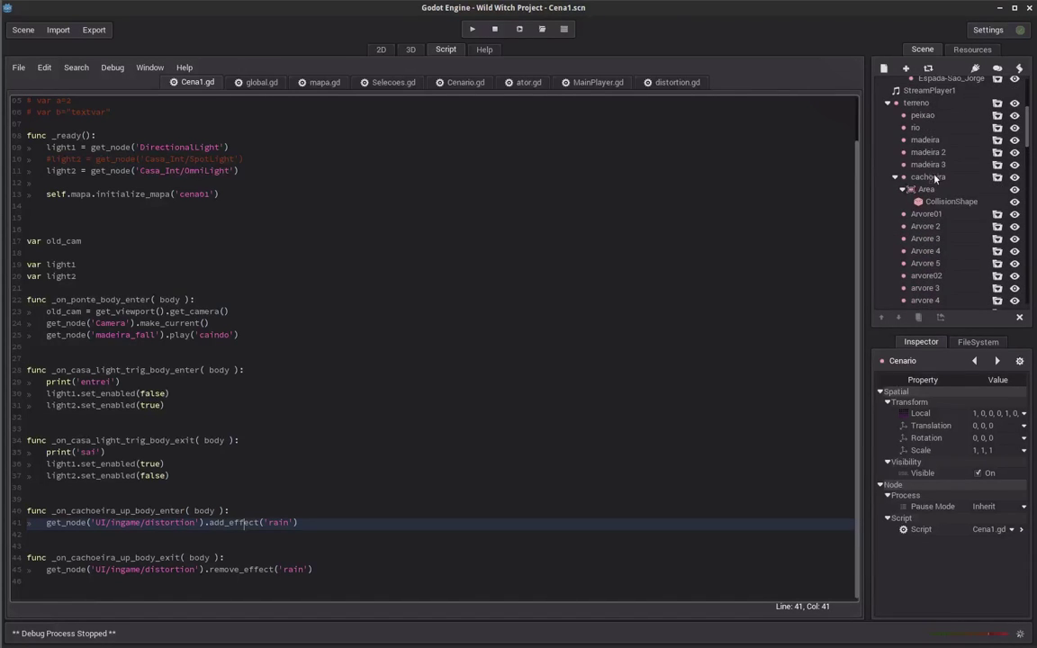
pyautogui.click(908, 189)
pyautogui.click(976, 70)
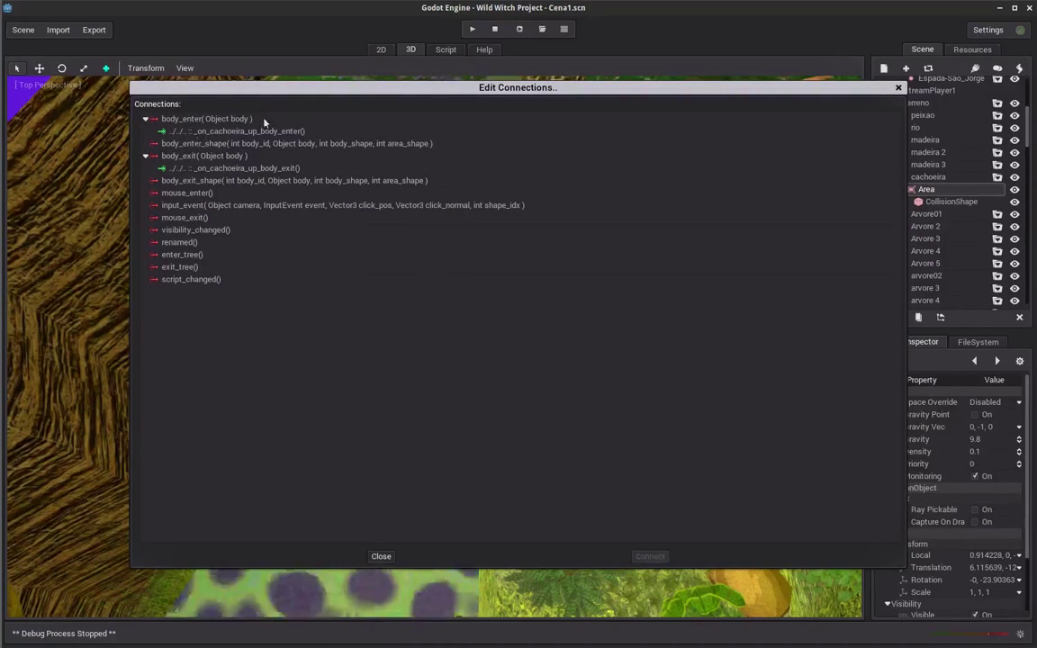
# Close the Edit Connections dialog and bring the dinamic_shader project window to the front
pyautogui.moveTo(217, 93); pyautogui.dragTo(453, 231)
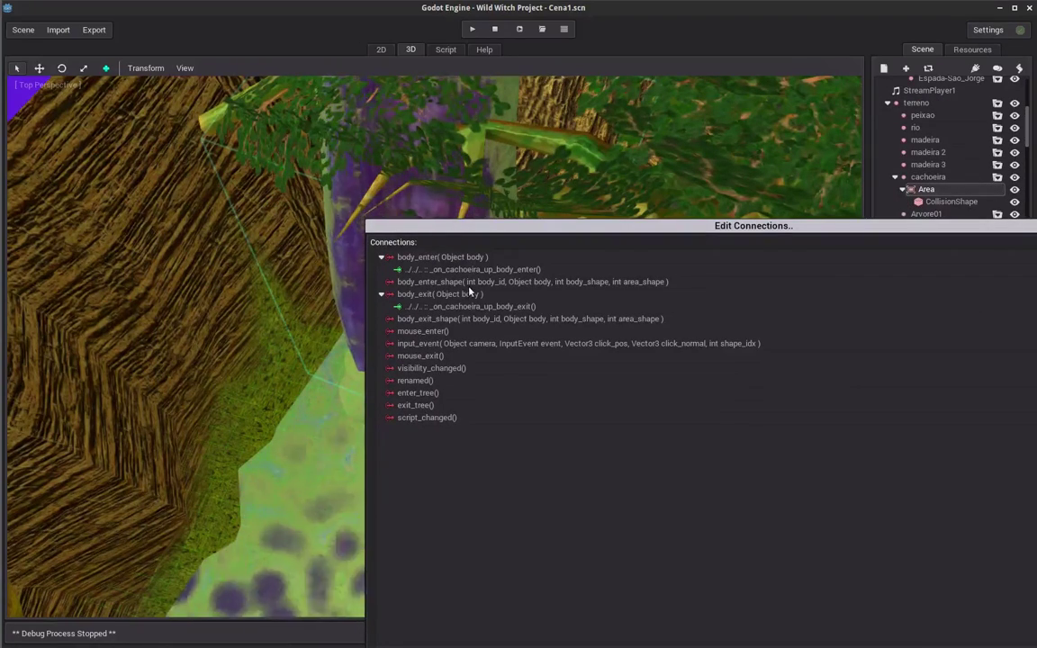
pyautogui.moveTo(585, 227); pyautogui.dragTo(396, 126)
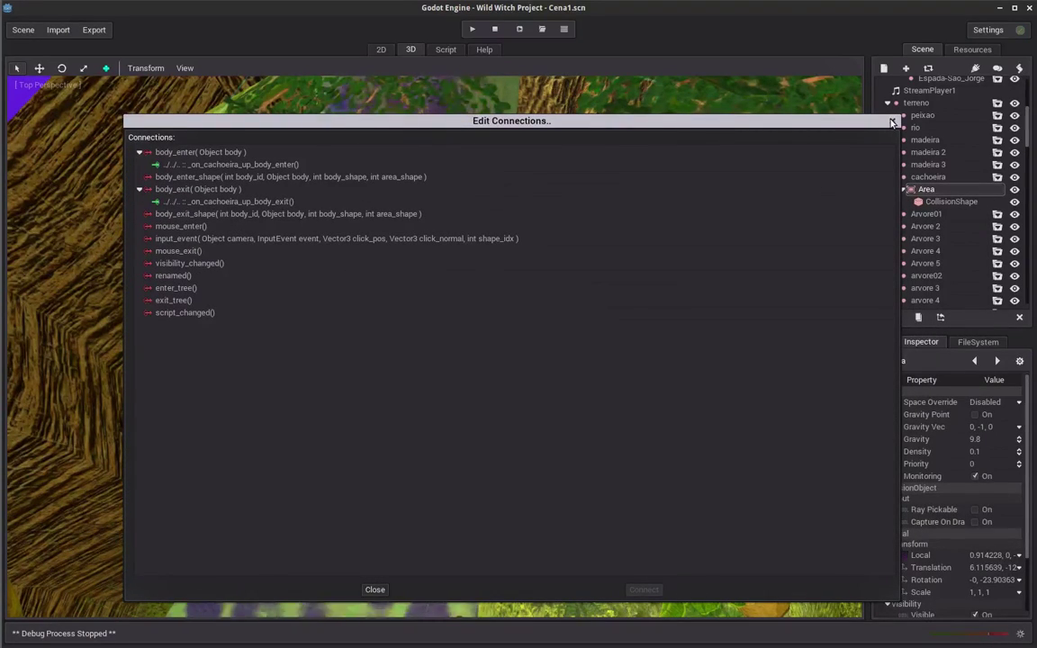
pyautogui.click(891, 123)
pyautogui.hotkey('alt', 'Tab')
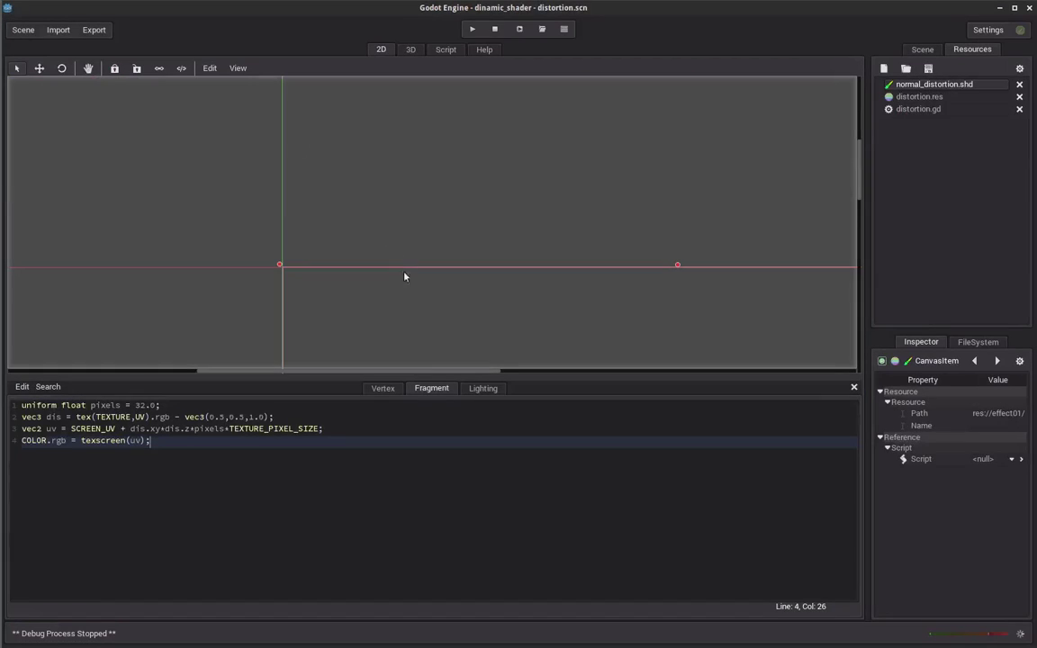
# Return to the distortion.gd script with add_effect and remove_effect, then bring up Scene > Open Recent
pyautogui.click(439, 49)
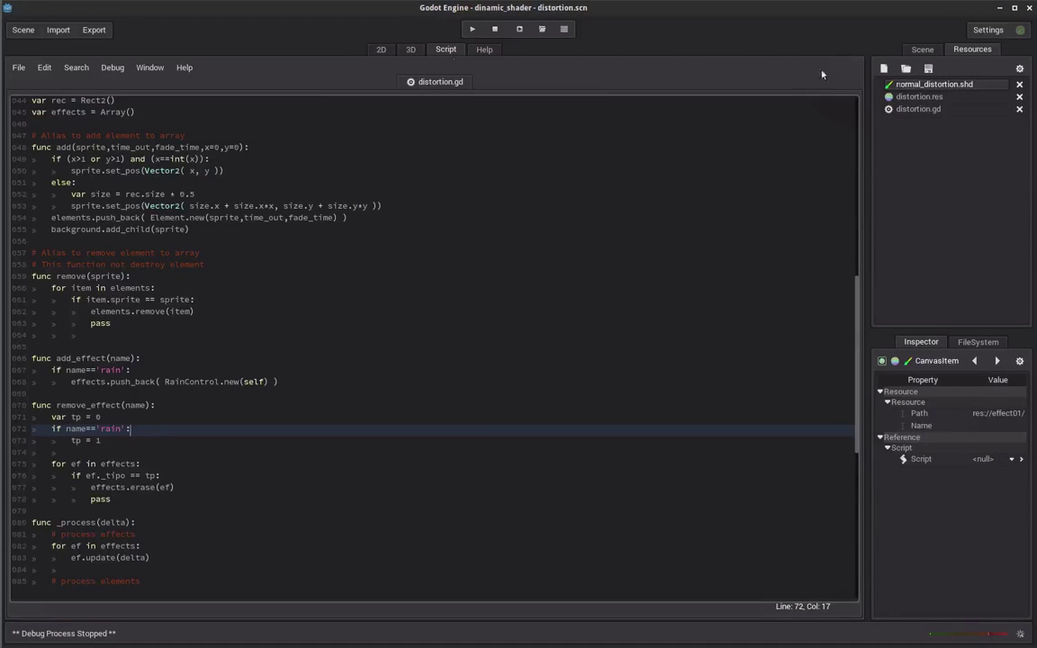
pyautogui.click(22, 32)
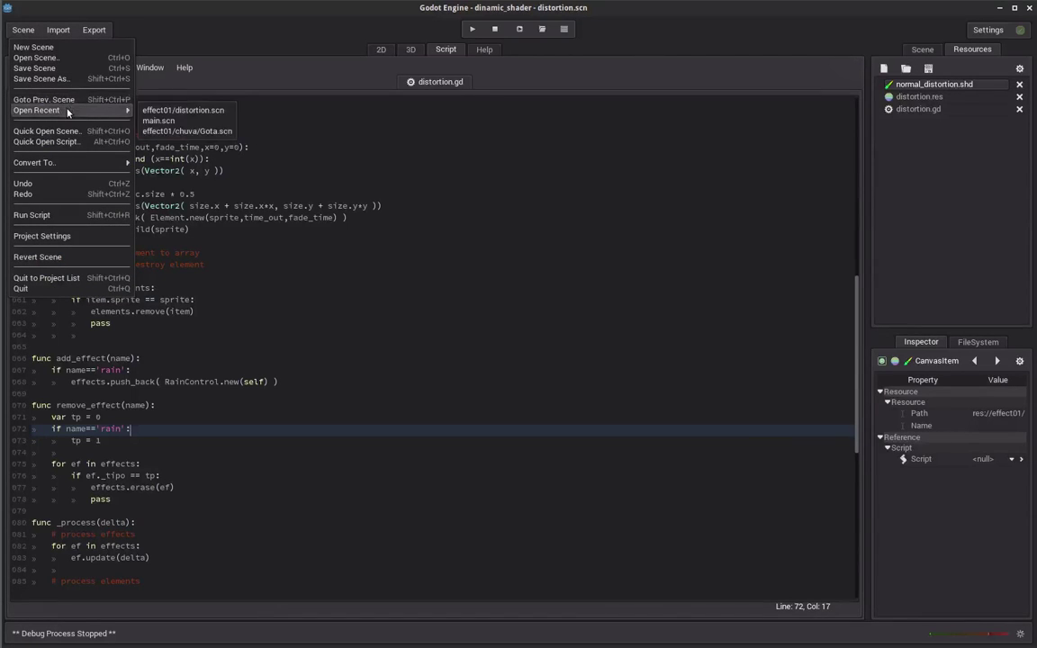
# Open main.scn and select main.gd lines 8–15 that add the 'rain' effect and two suzane.scn instances
pyautogui.click(179, 122)
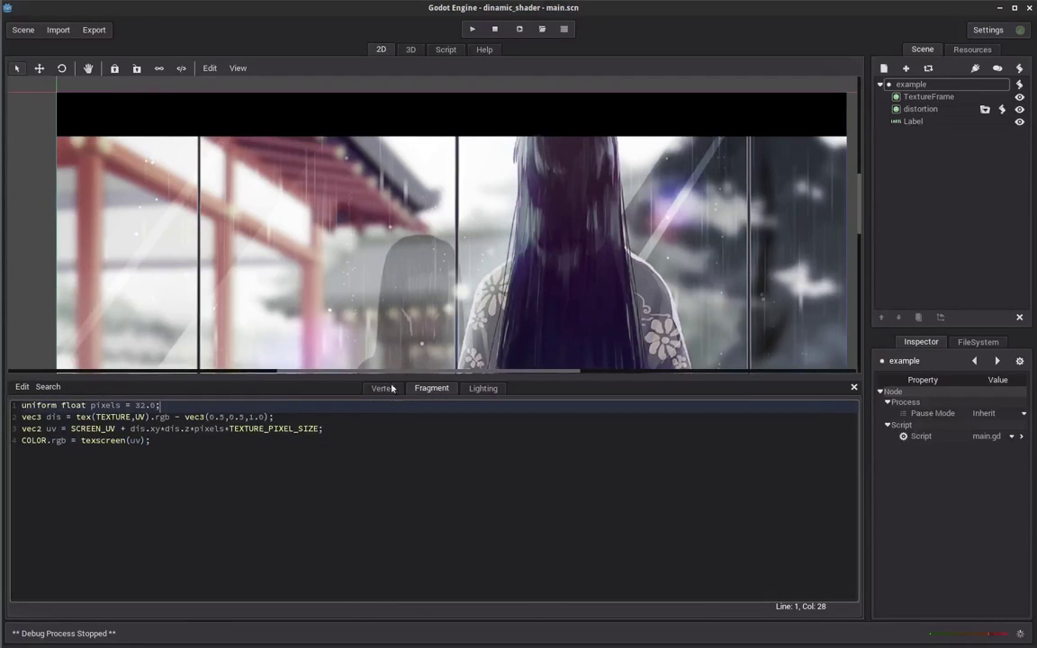
pyautogui.click(445, 52)
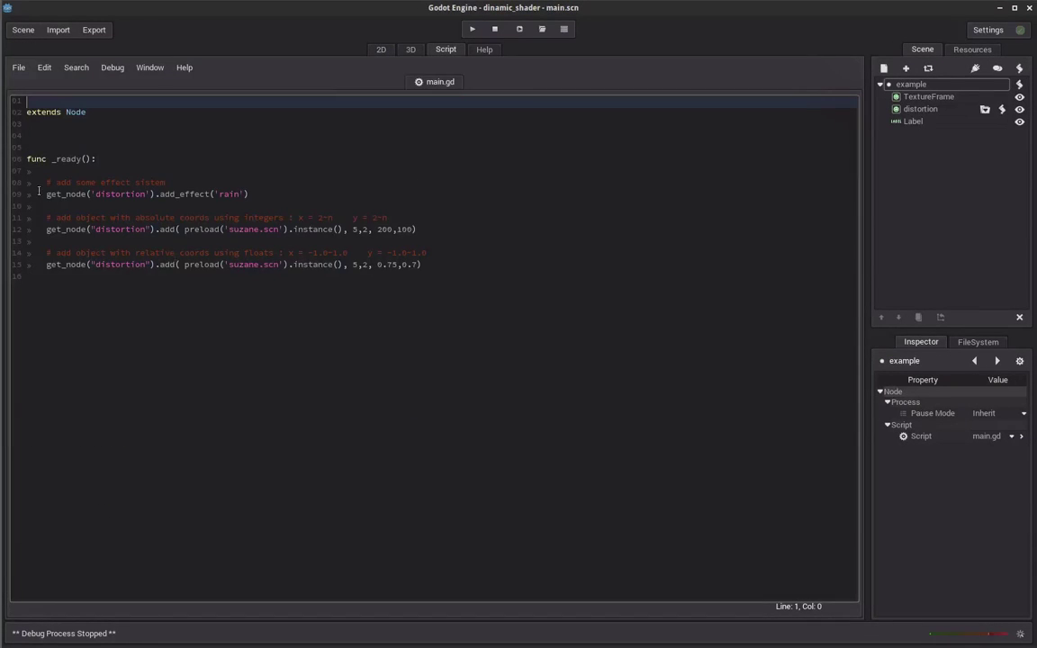
pyautogui.moveTo(47, 184); pyautogui.dragTo(382, 272)
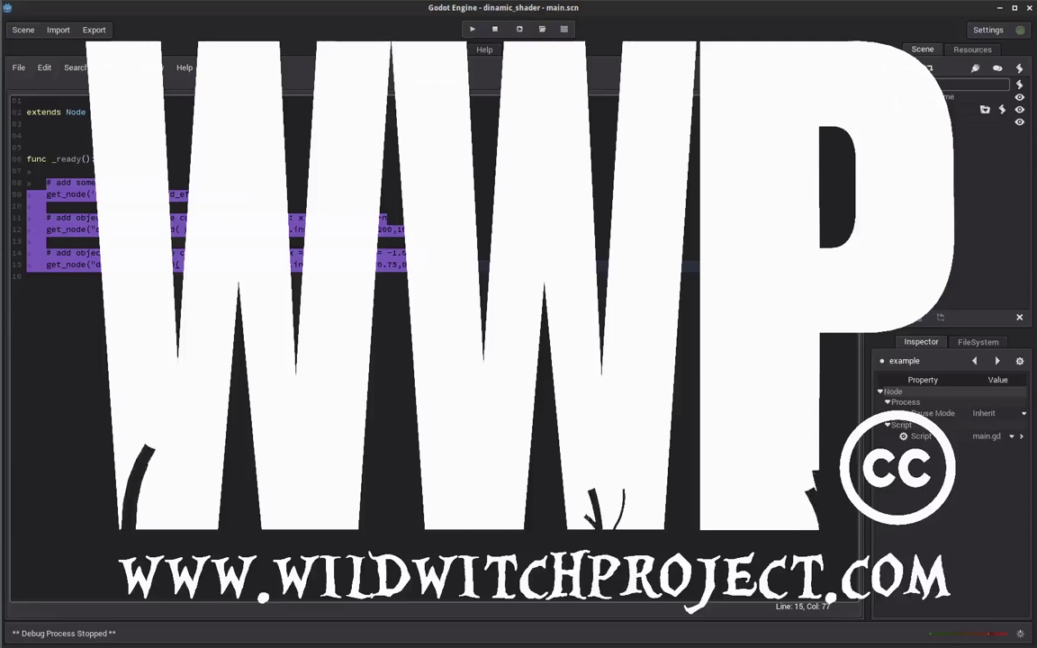
pyautogui.press('Down')
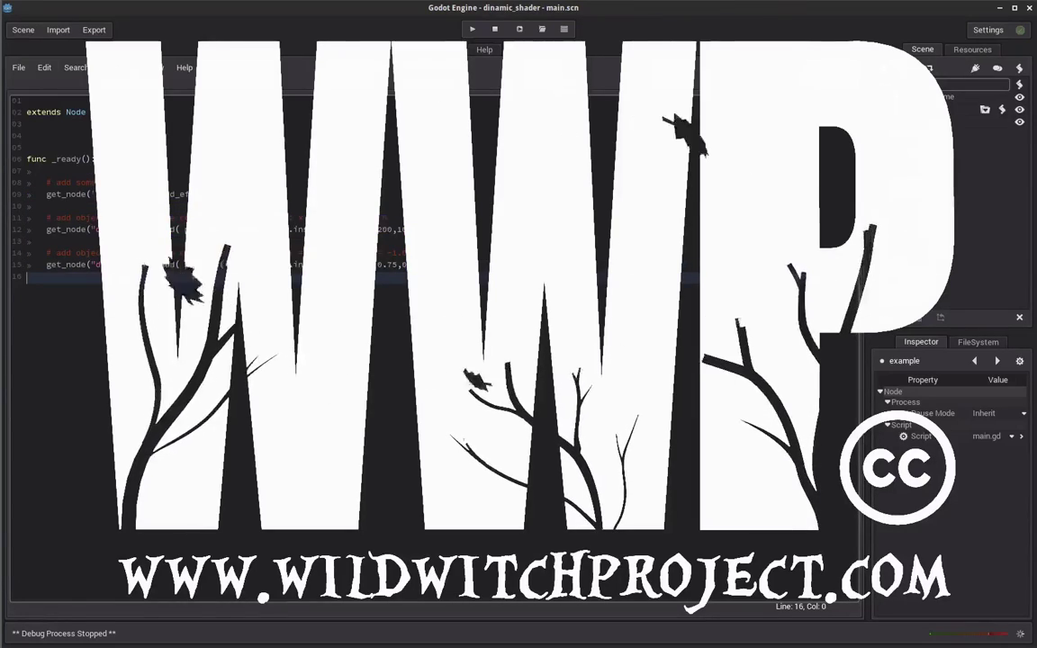
pyautogui.click(11, 486)
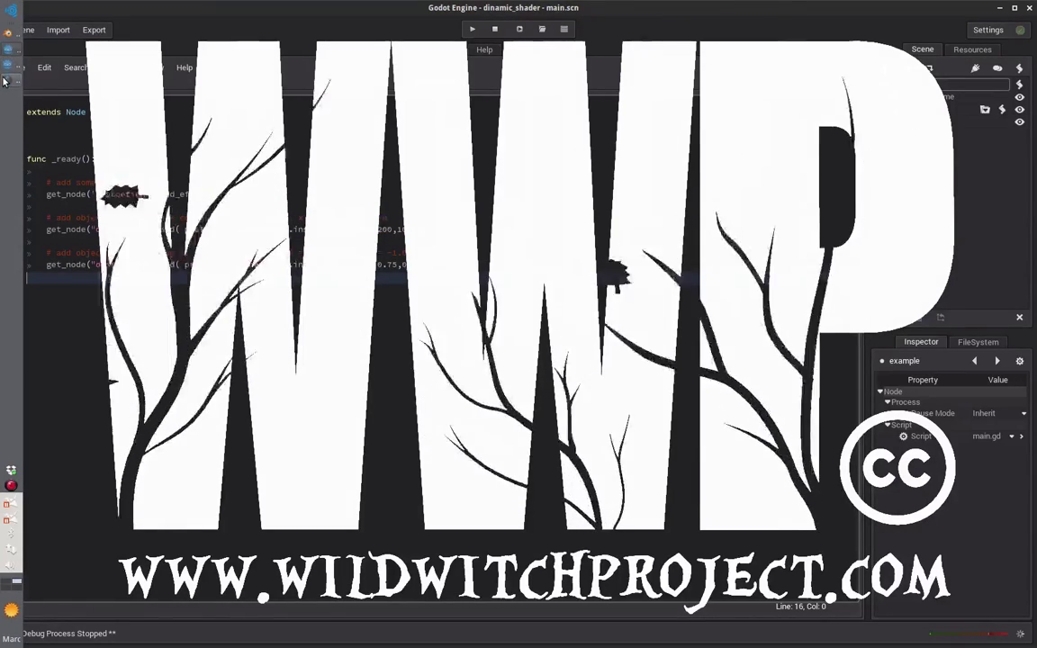